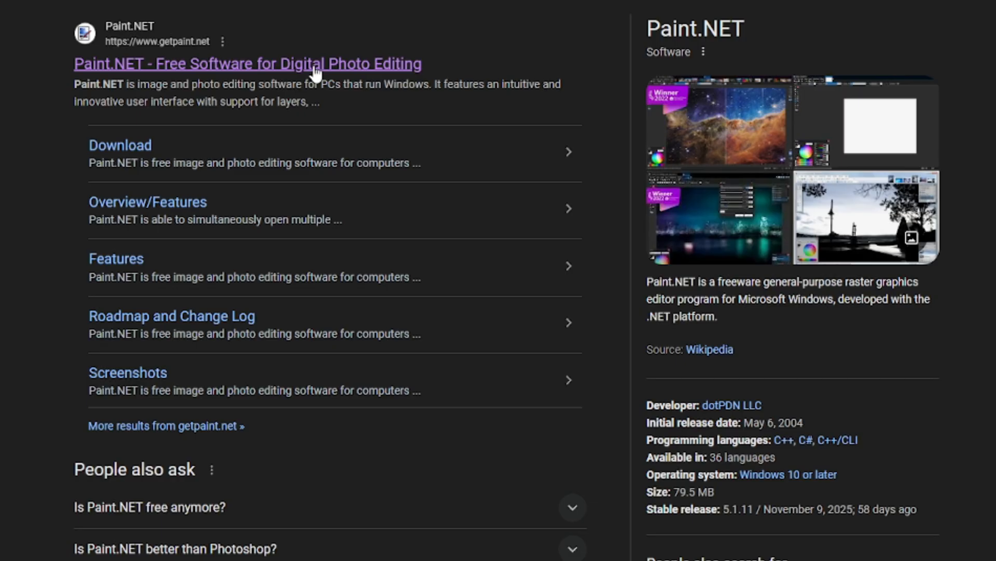
# Open the official Paint.NET website from the search results
pyautogui.click(316, 73)
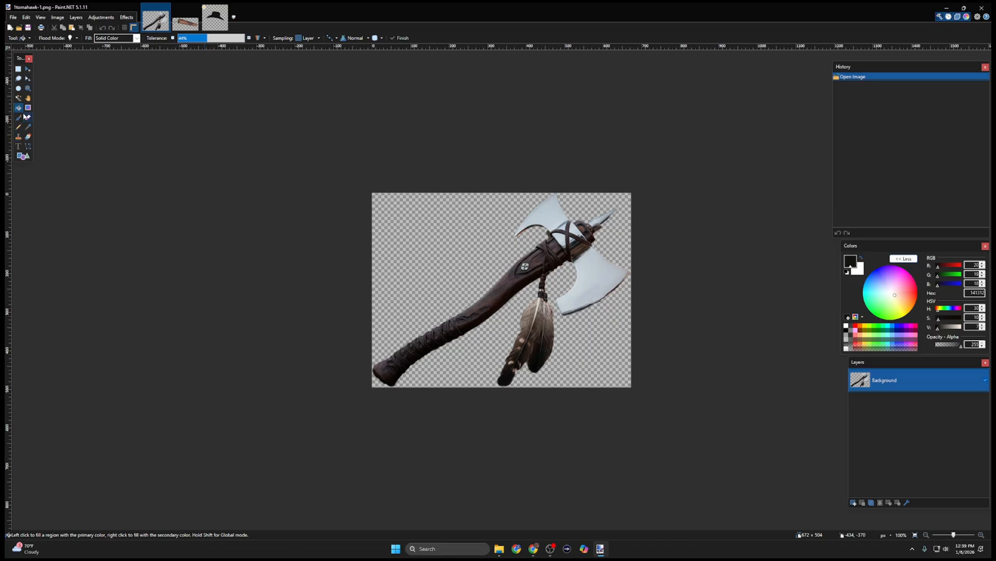
# Set the Text tool to the Calypso font at size 108 and place a text cursor on the tomahawk image
pyautogui.click(20, 147)
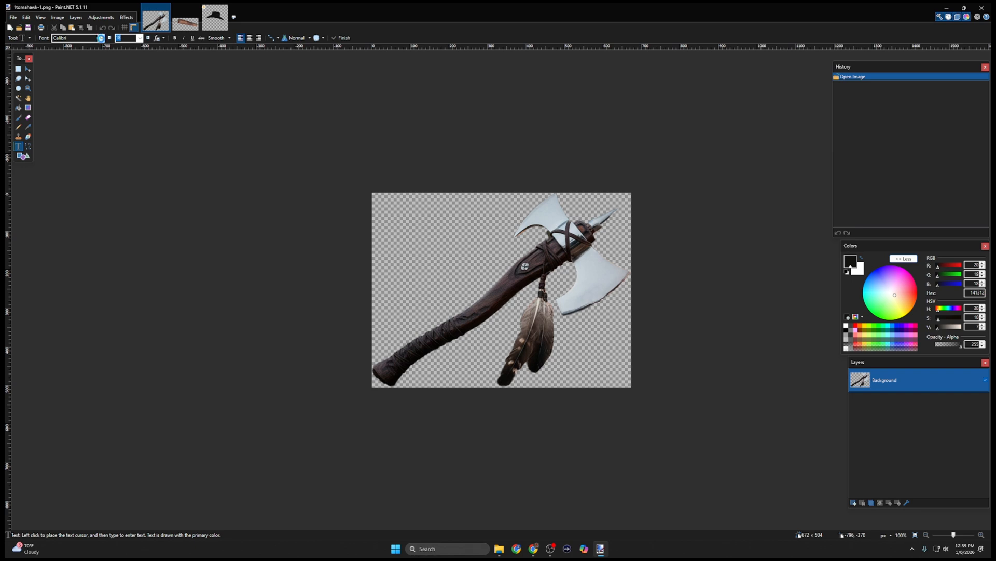
pyautogui.click(101, 39)
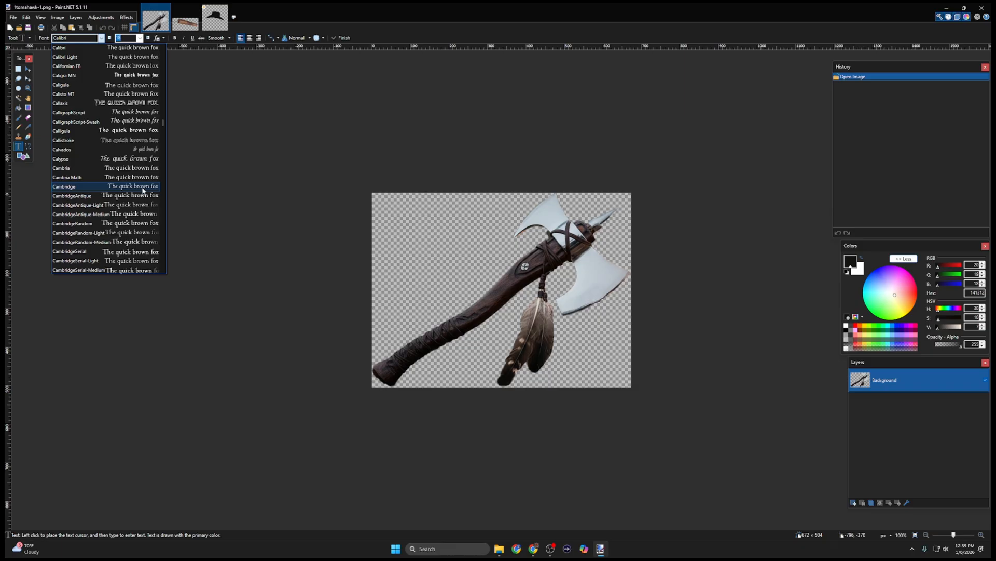
pyautogui.click(138, 160)
pyautogui.click(139, 38)
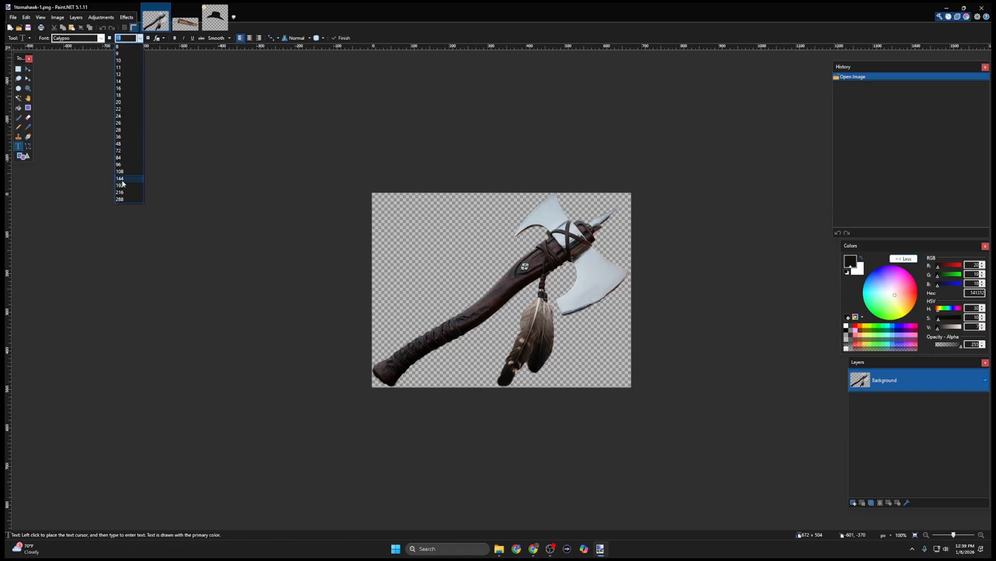
pyautogui.click(121, 172)
pyautogui.click(413, 242)
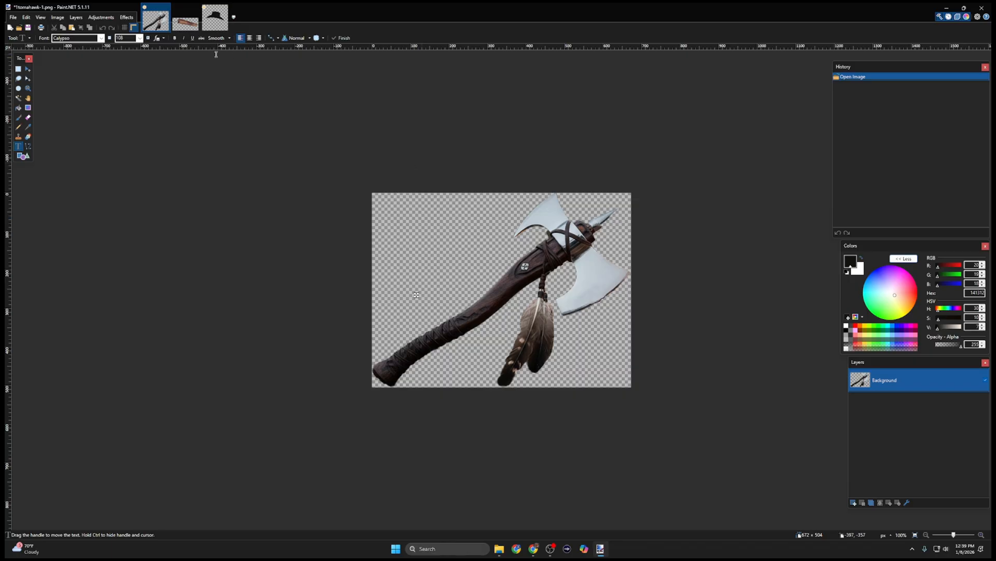
# Switch to the dynamite image and write the person's name on the stick in CambridgeSerial at size 28
pyautogui.click(185, 23)
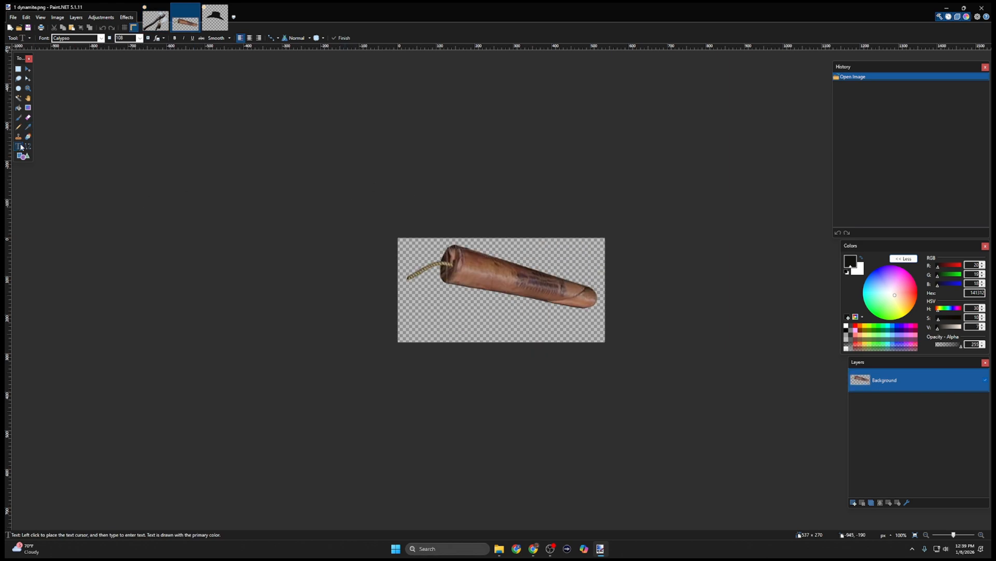
pyautogui.click(102, 38)
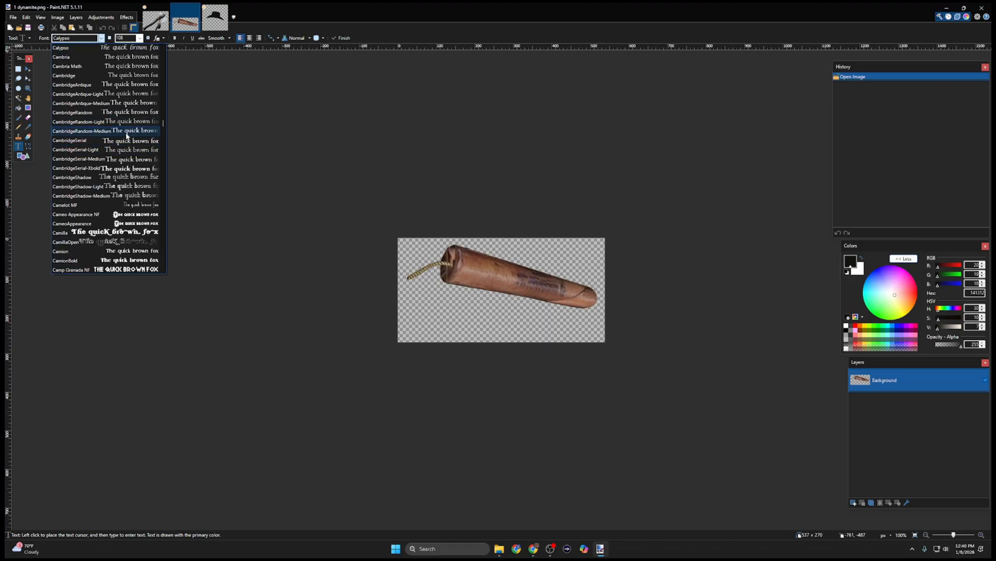
pyautogui.click(123, 140)
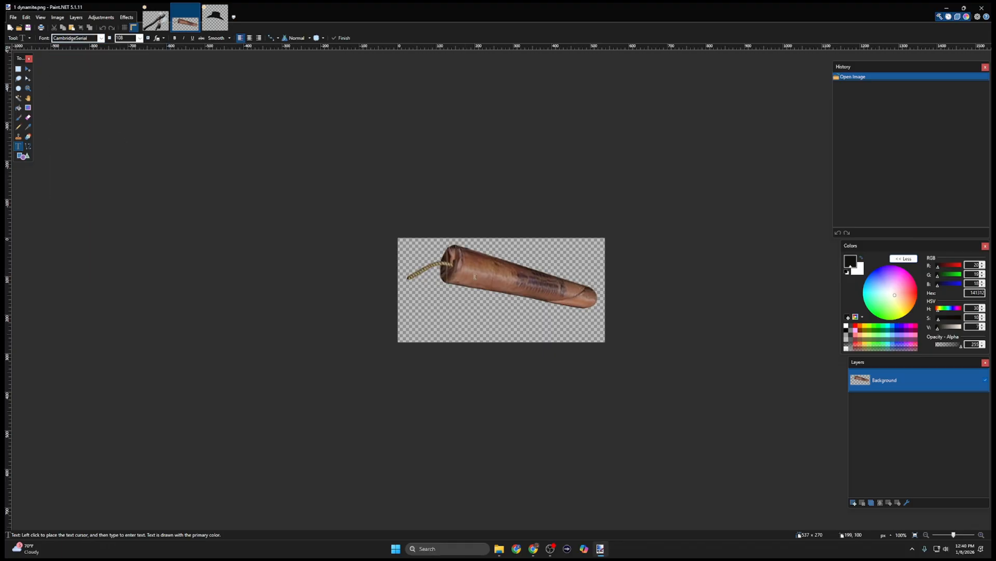
pyautogui.click(473, 270)
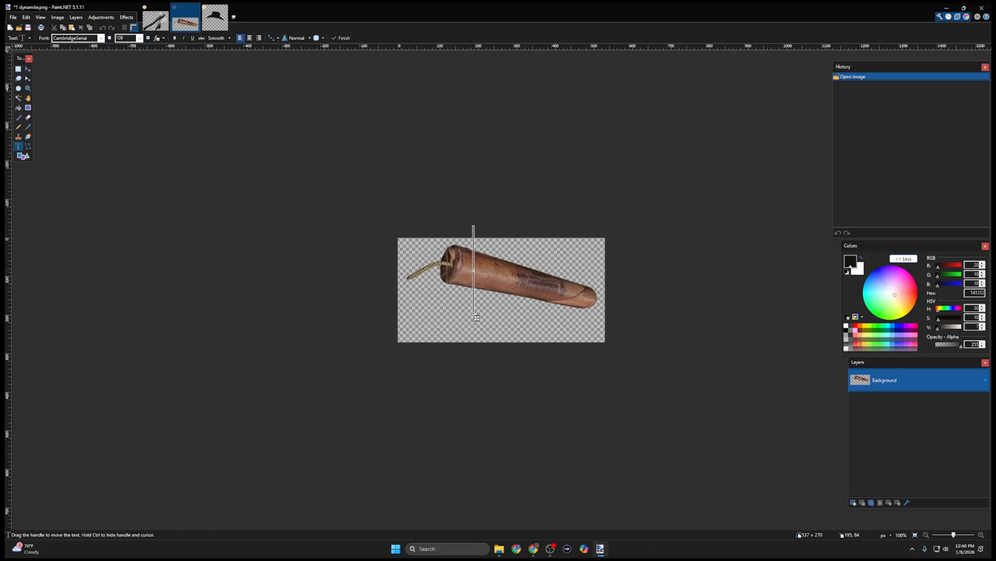
pyautogui.click(140, 38)
pyautogui.click(119, 123)
pyautogui.write('Denny')
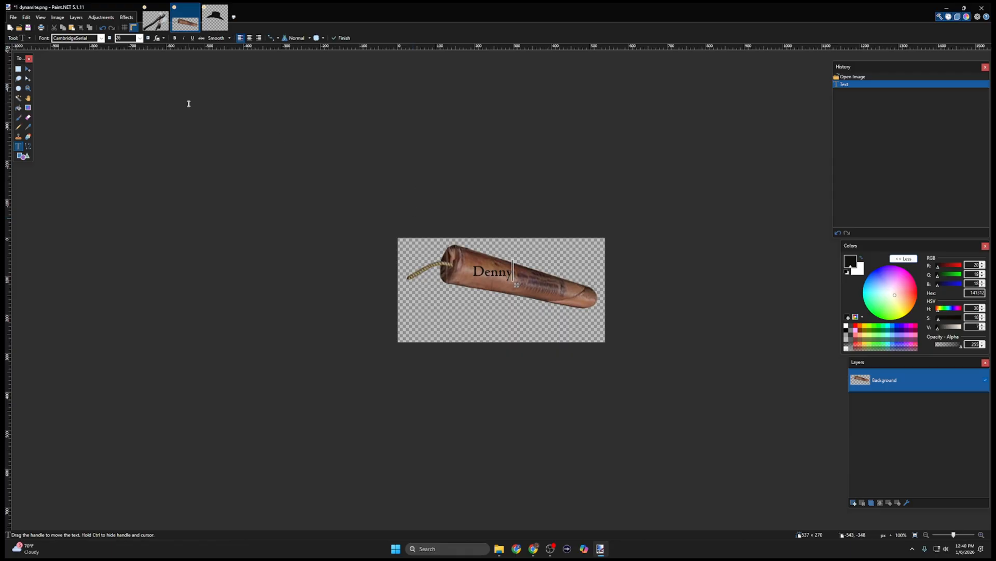
# Set the name's font size to 48 and move the text slightly down and right on the stick
pyautogui.click(139, 38)
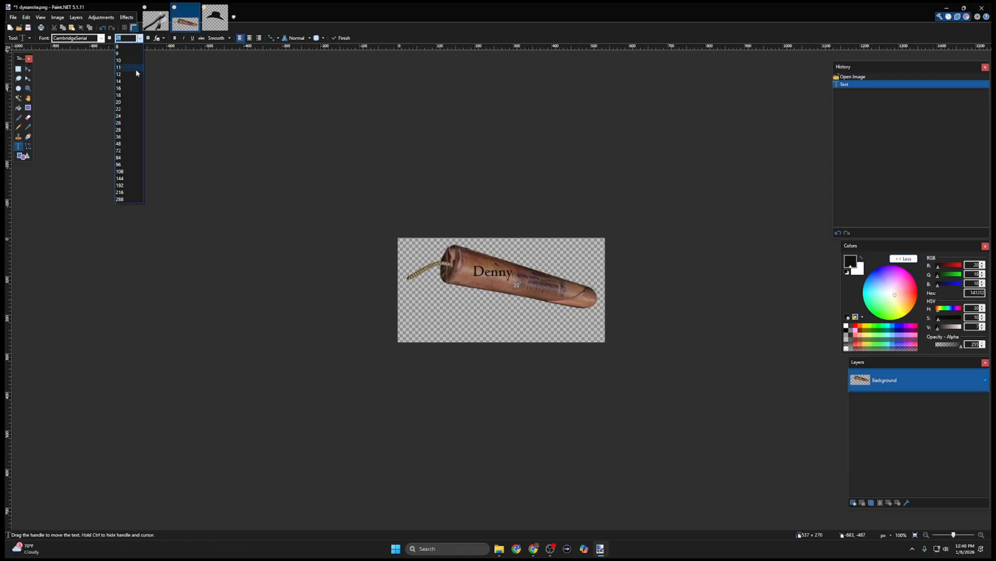
pyautogui.click(120, 144)
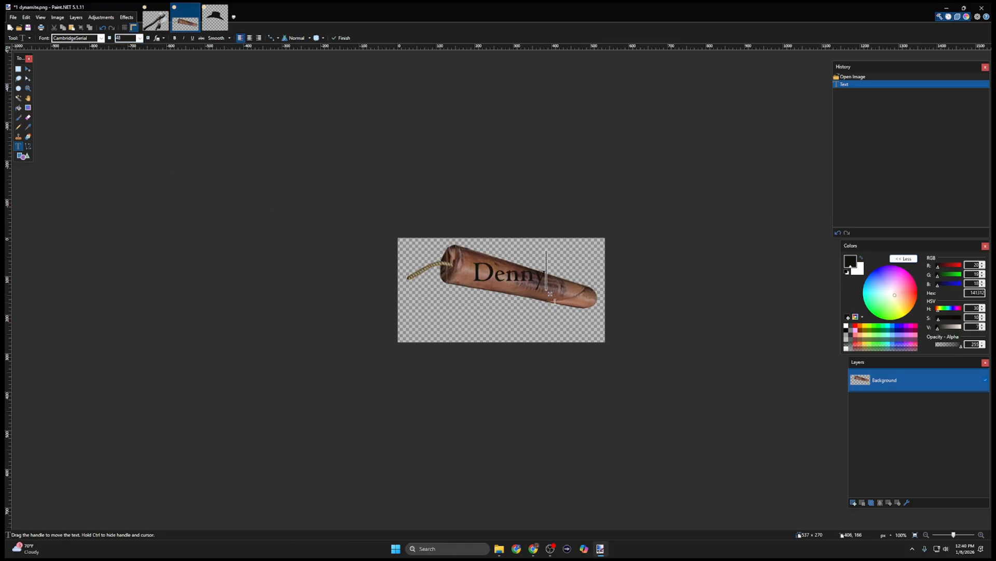
pyautogui.moveTo(550, 294); pyautogui.dragTo(555, 303)
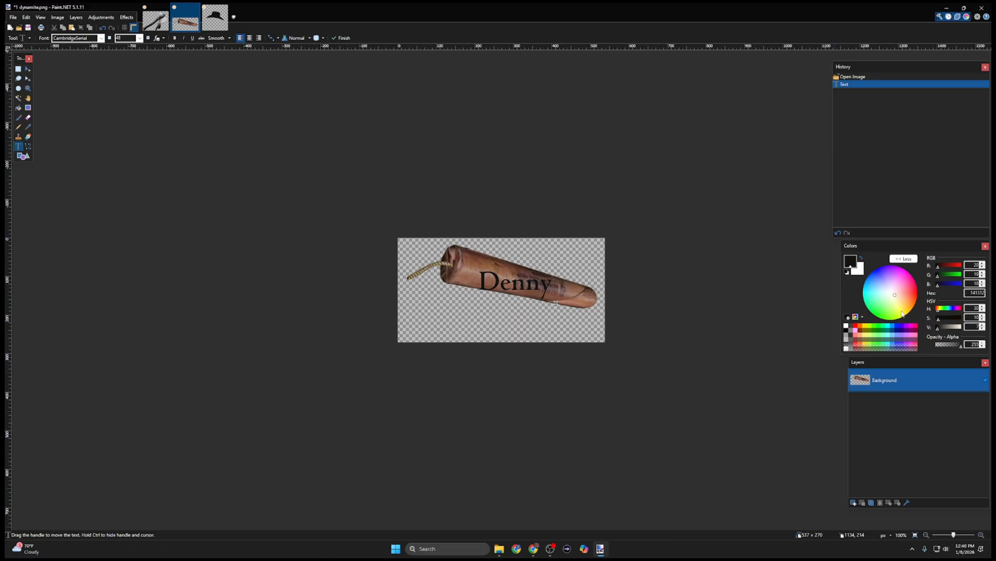
# Try yellow, green and blue on the name, then settle on cyan (00FFFF) and make the text bold
pyautogui.click(866, 328)
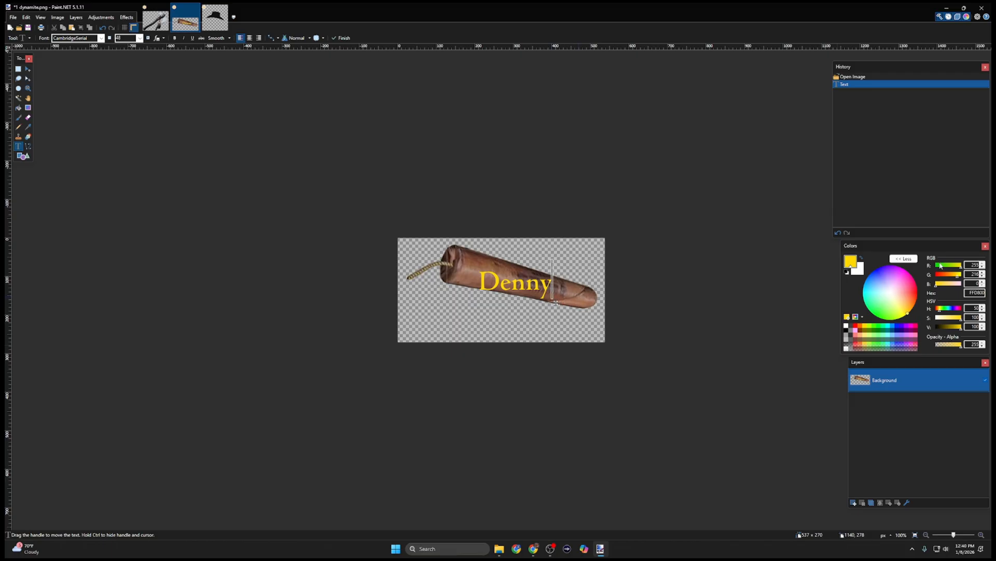
pyautogui.click(882, 317)
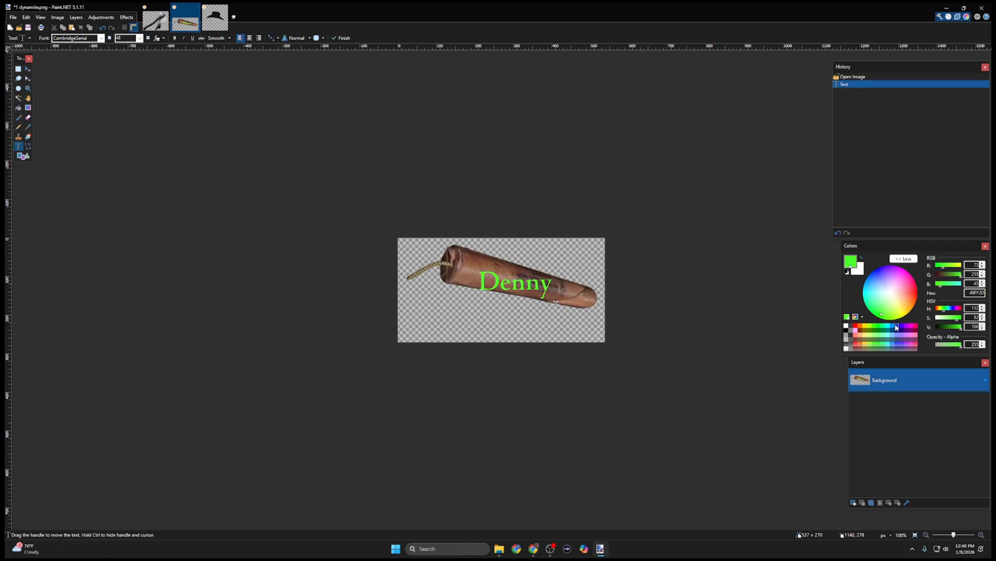
pyautogui.click(896, 327)
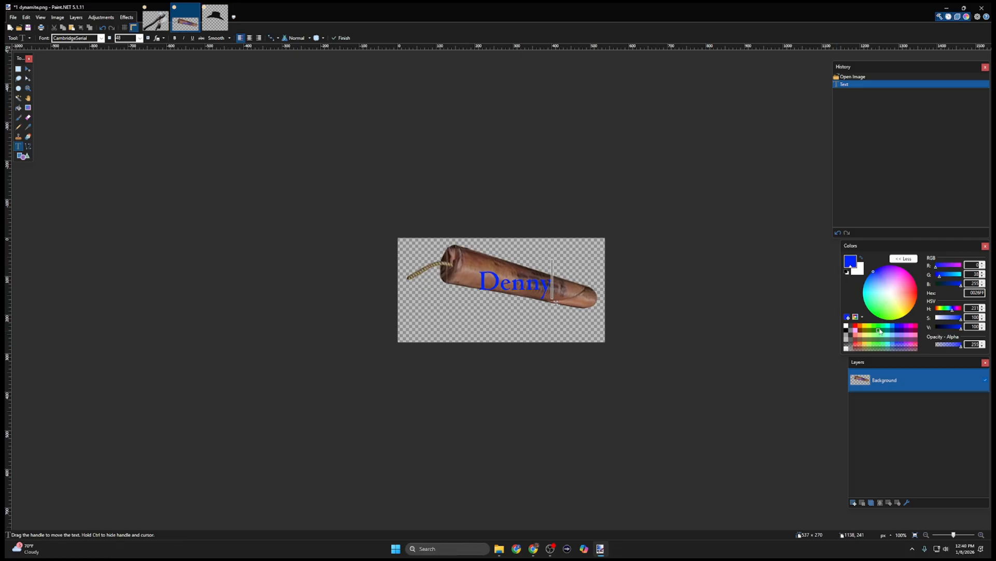
pyautogui.click(888, 326)
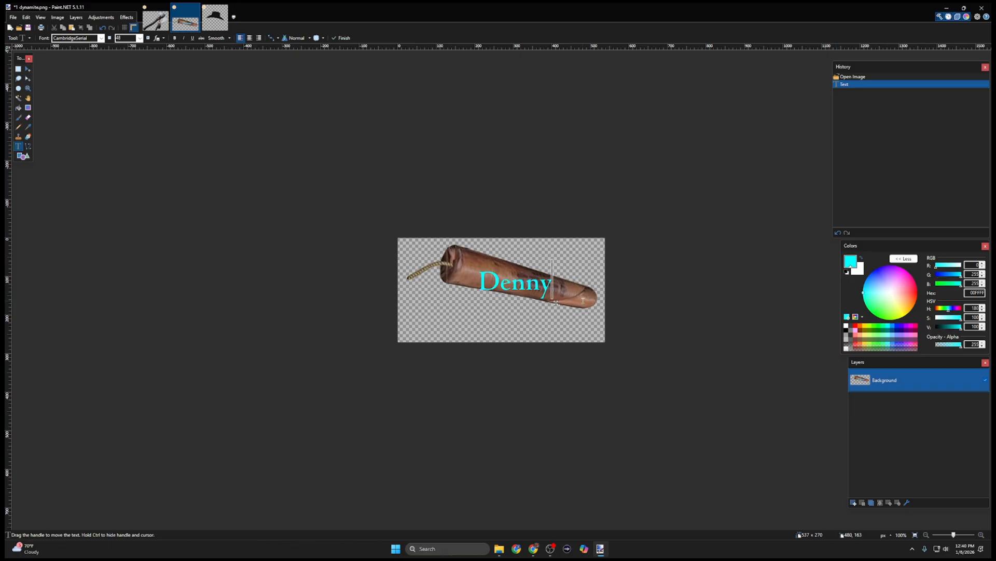
pyautogui.click(174, 38)
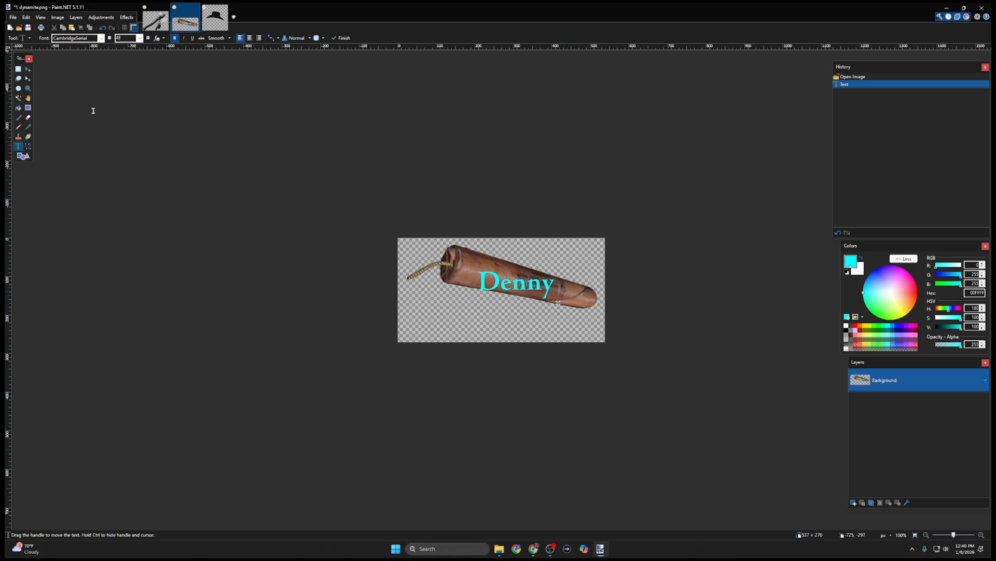
# Try to rotate a rectangular selection around the name, then undo the transformation, the selection and the text
pyautogui.click(18, 68)
pyautogui.moveTo(468, 266); pyautogui.dragTo(574, 321)
pyautogui.click(28, 69)
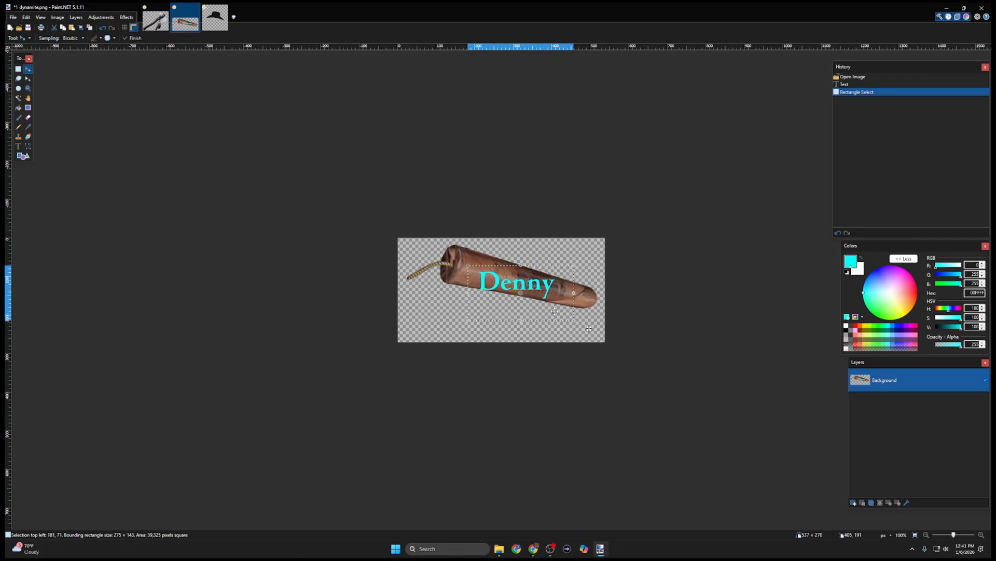
pyautogui.moveTo(578, 322); pyautogui.dragTo(583, 319)
pyautogui.hotkey('ctrl', 'z')
pyautogui.hotkey('ctrl', 'z')
pyautogui.hotkey('ctrl', 'z')
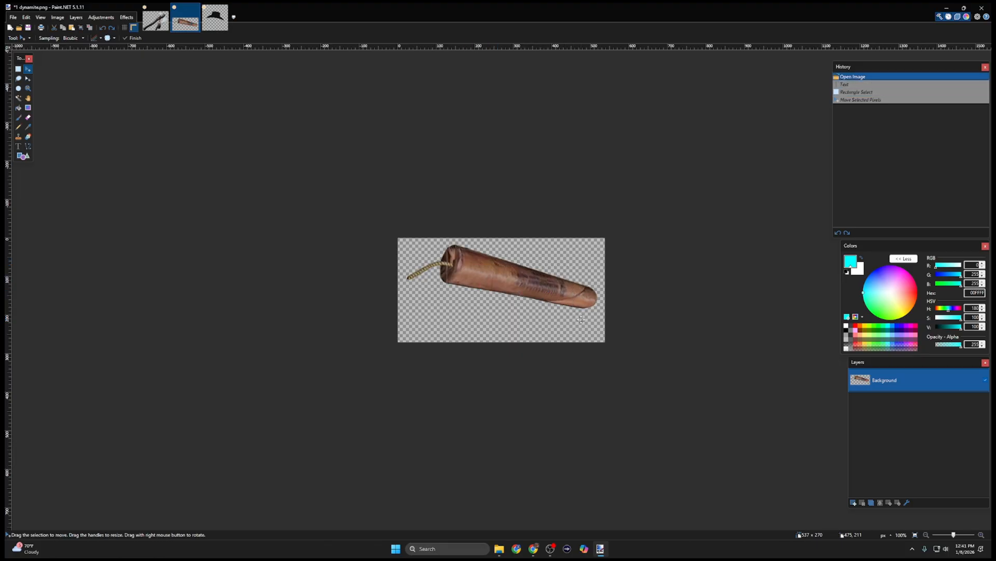
# Add a new layer and write the person's name on it over the dynamite stick in the same text style
pyautogui.click(853, 503)
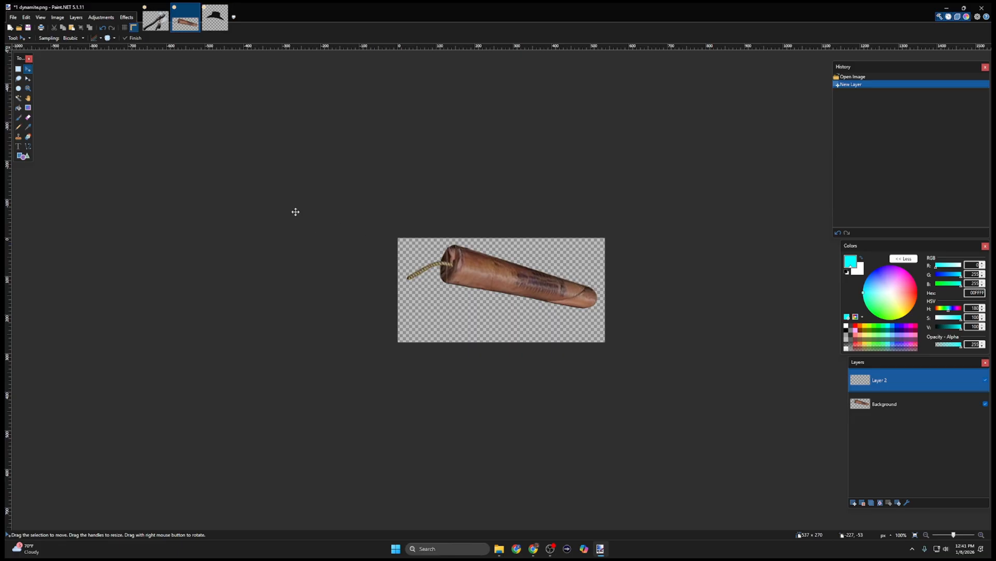
pyautogui.click(18, 146)
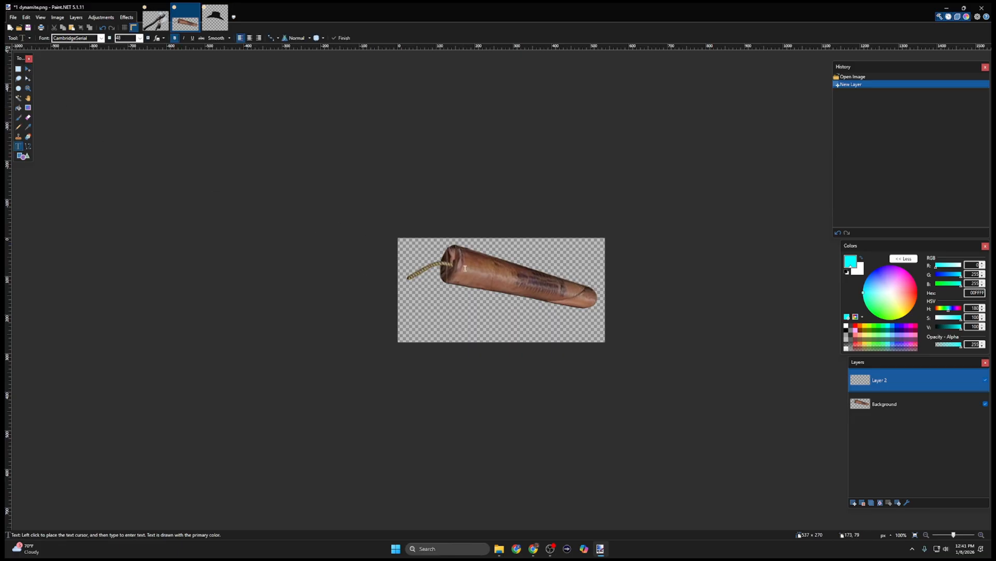
pyautogui.click(479, 260)
pyautogui.write('Denny')
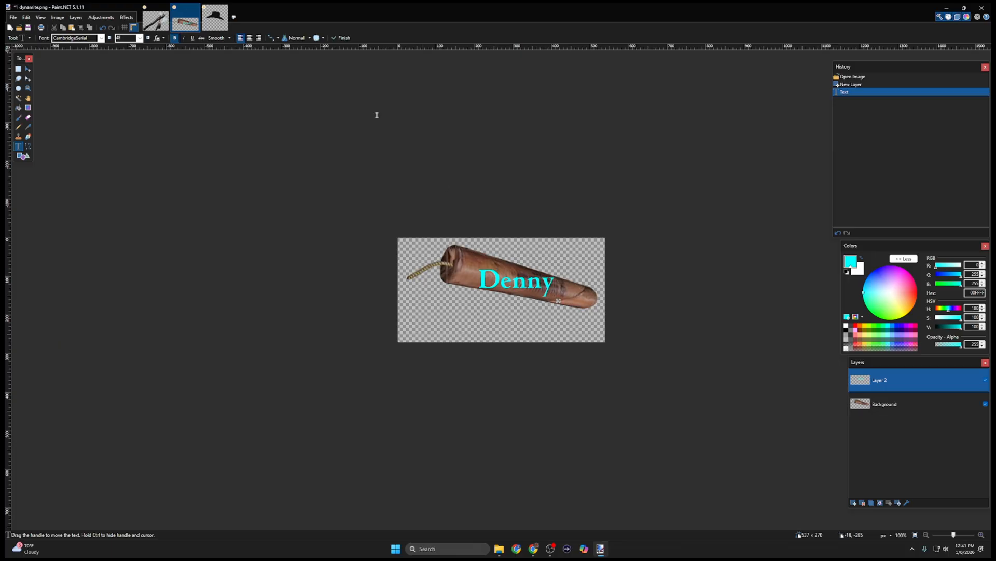
# Select a rectangle around the name on the new layer and rotate it about -9.83° to match the stick's slope
pyautogui.click(18, 68)
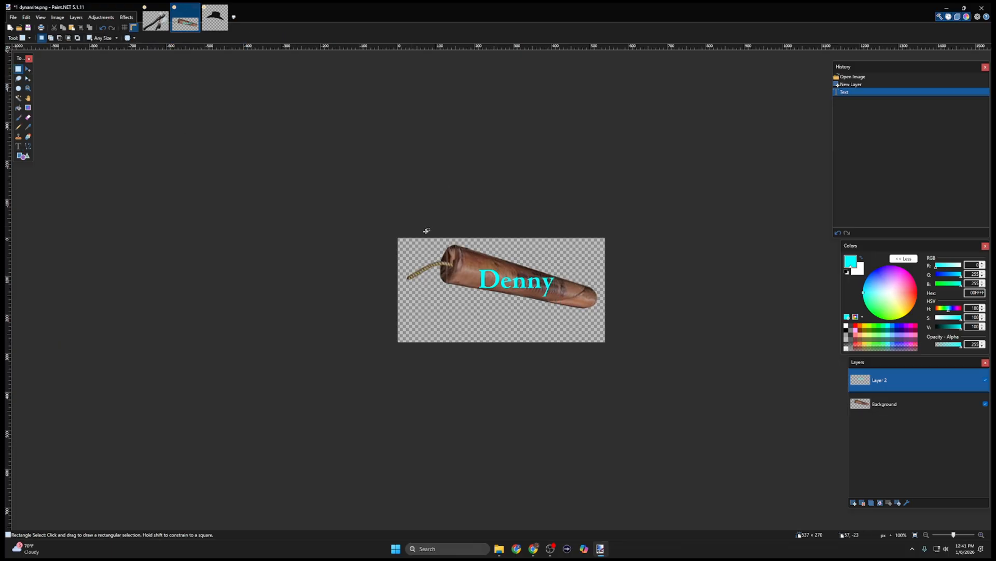
pyautogui.moveTo(466, 253); pyautogui.dragTo(592, 320)
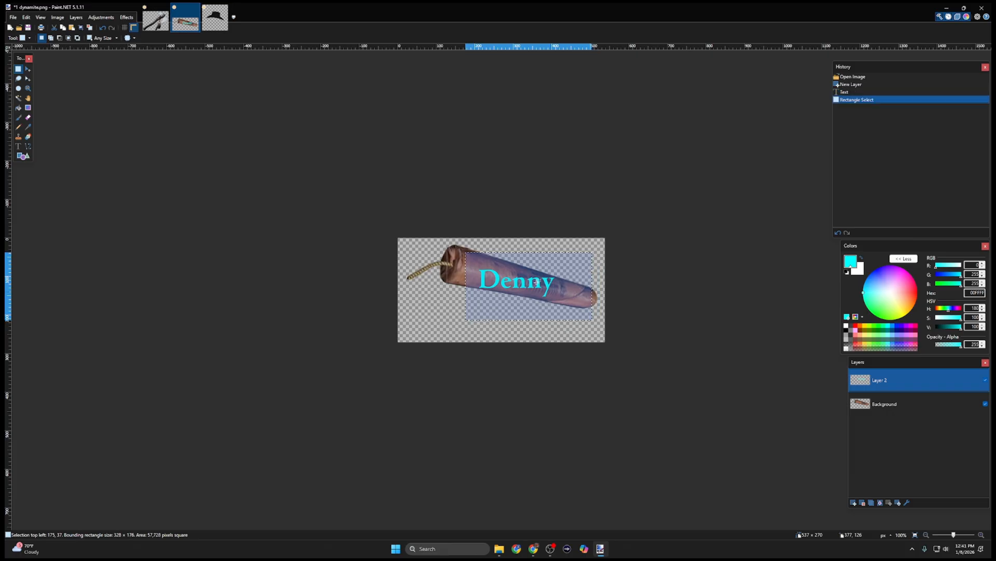
pyautogui.click(28, 69)
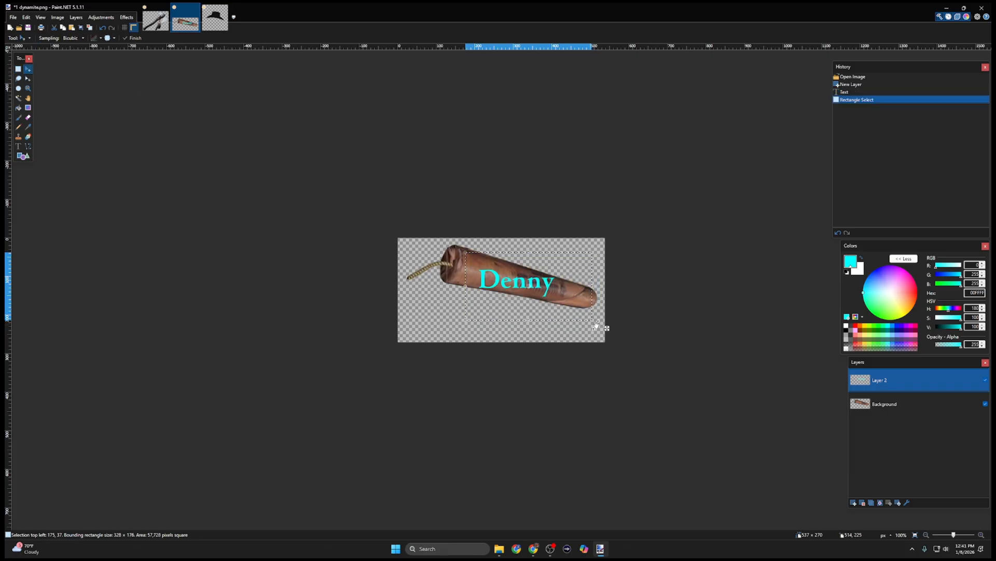
pyautogui.moveTo(600, 327); pyautogui.dragTo(593, 337)
# Enlarge the rotated name slightly and reposition it along the middle of the dynamite stick
pyautogui.moveTo(546, 289); pyautogui.dragTo(541, 287)
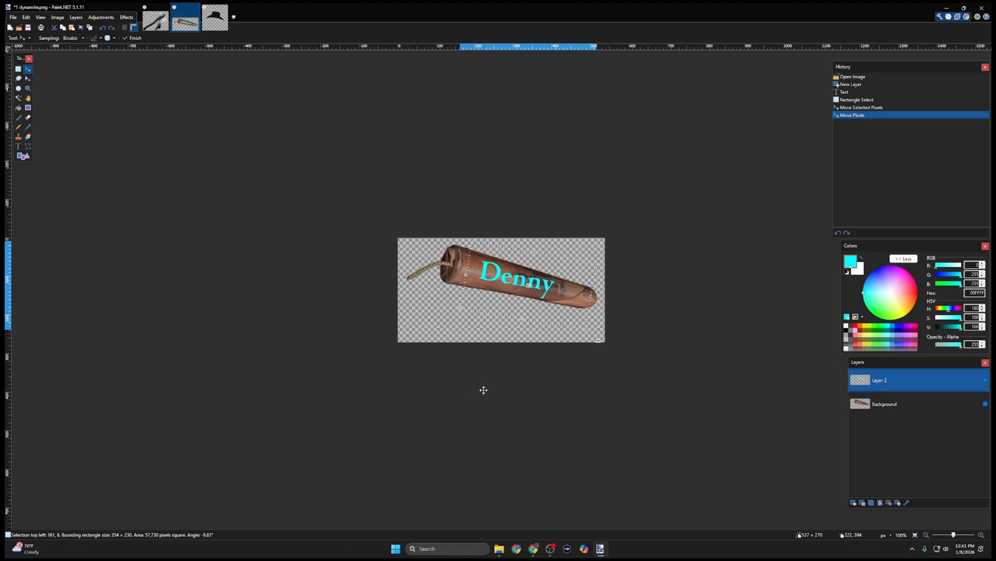
pyautogui.moveTo(520, 281); pyautogui.dragTo(532, 287)
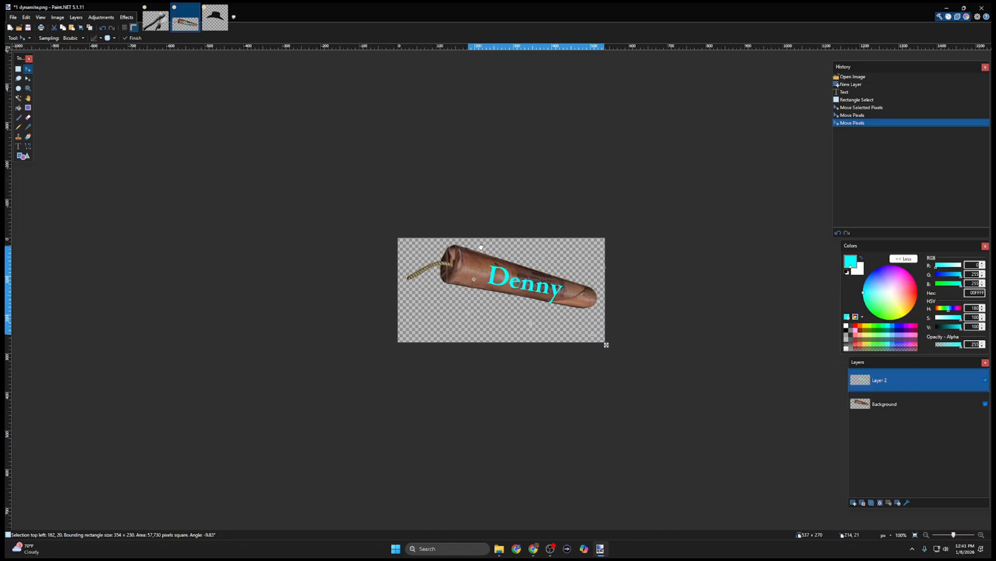
pyautogui.moveTo(481, 247)
pyautogui.mouseDown()
pyautogui.moveTo(396, 156)
pyautogui.moveTo(466, 236)
pyautogui.mouseUp()
pyautogui.click(466, 236)
pyautogui.moveTo(559, 294); pyautogui.dragTo(564, 295)
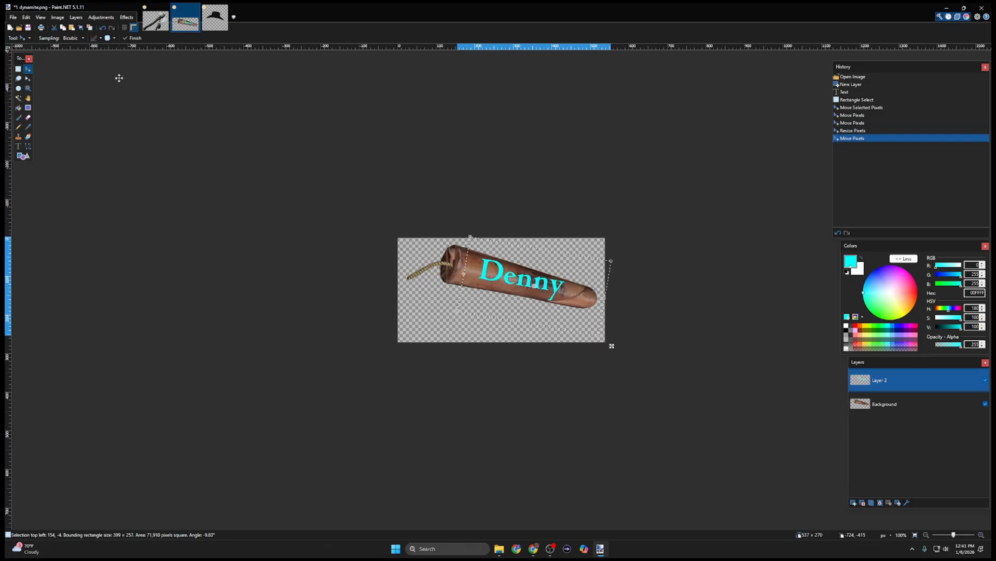
# Set the primary color to blue (0026FF)
pyautogui.click(893, 329)
pyautogui.click(897, 329)
pyautogui.click(894, 329)
pyautogui.click(897, 327)
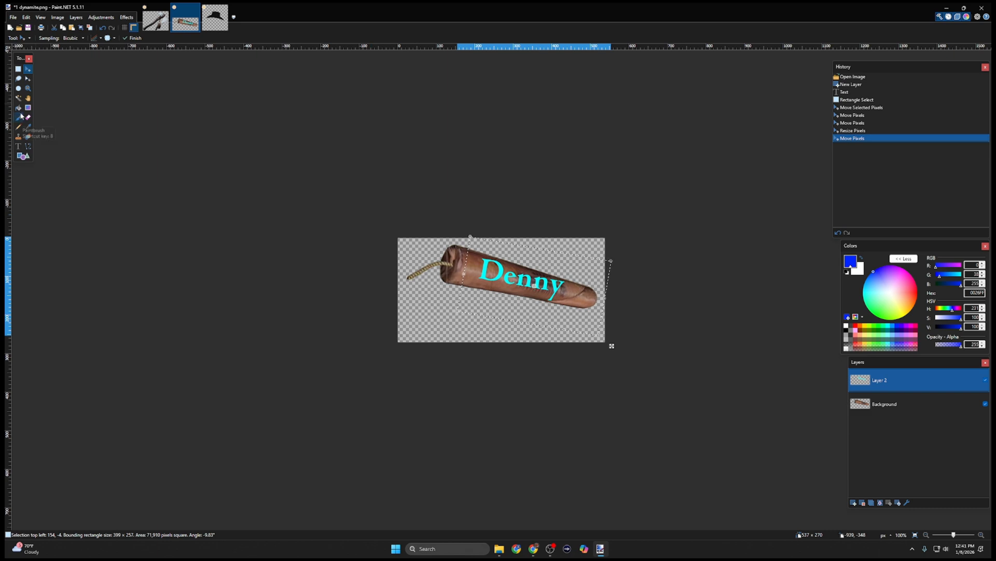
# Recolor the name on its layer by shifting the hue to about 28, lowering the lightness slightly and raising the saturation
pyautogui.click(96, 20)
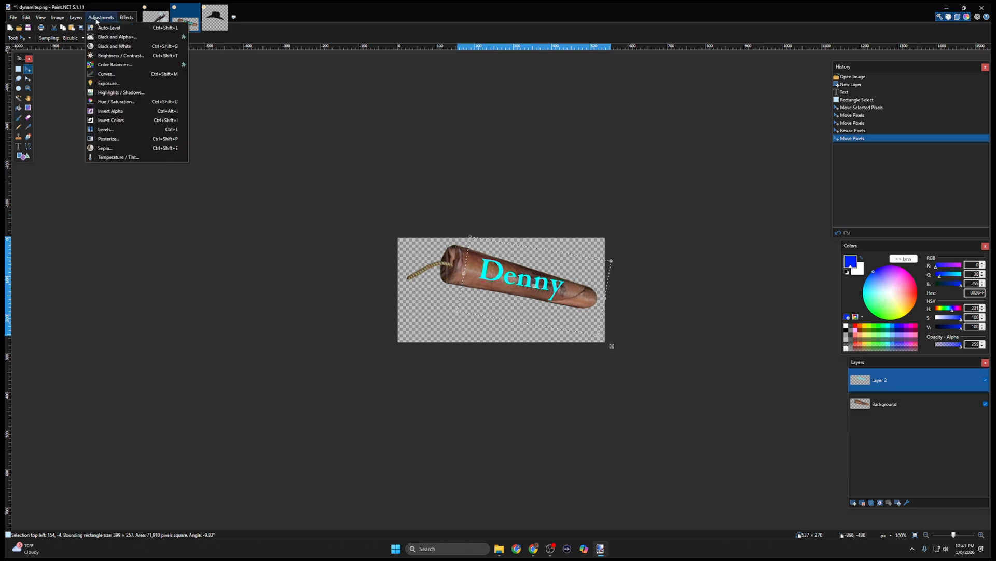
pyautogui.click(115, 102)
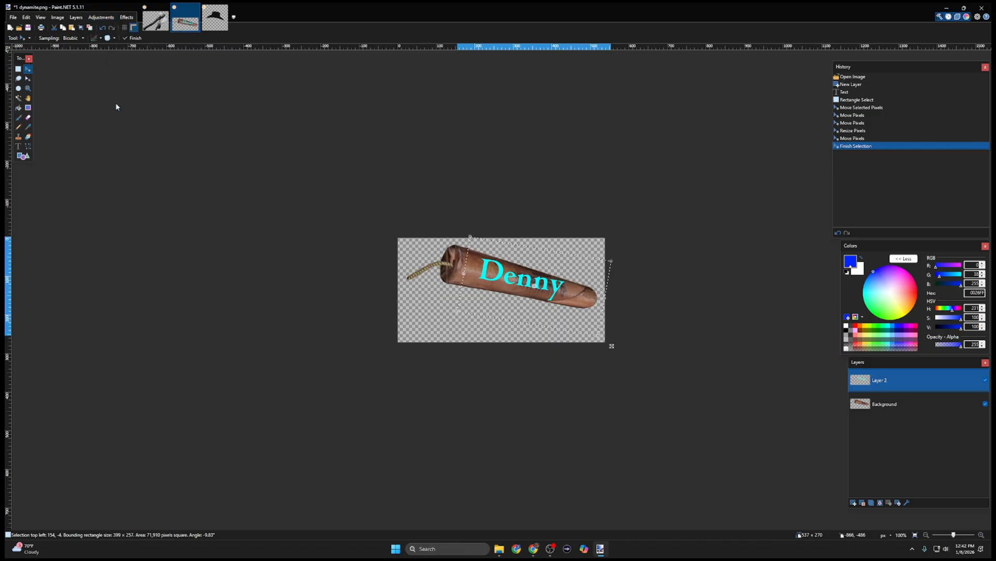
pyautogui.moveTo(500, 232); pyautogui.dragTo(234, 276)
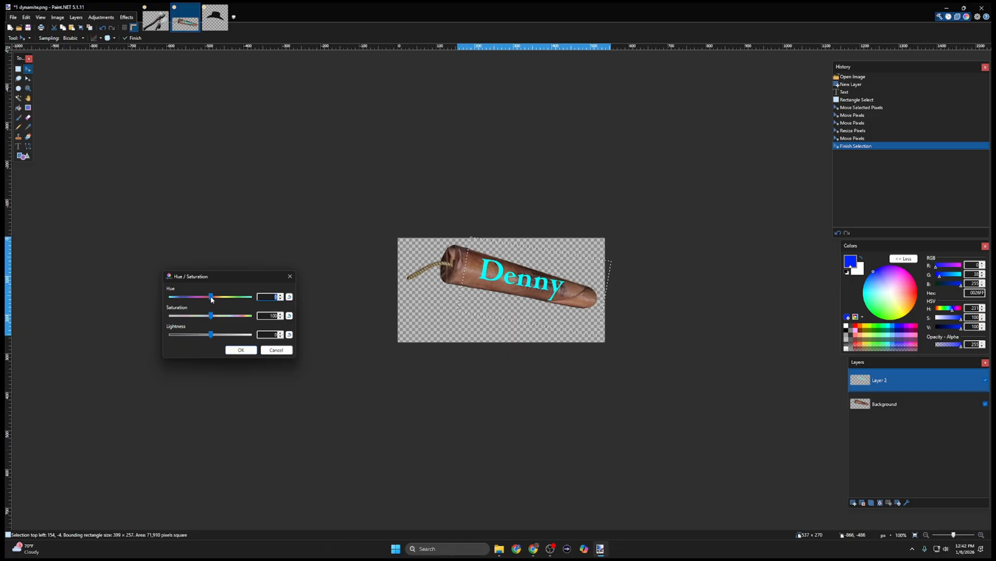
pyautogui.moveTo(210, 299)
pyautogui.mouseDown()
pyautogui.moveTo(169, 306)
pyautogui.moveTo(217, 310)
pyautogui.mouseUp()
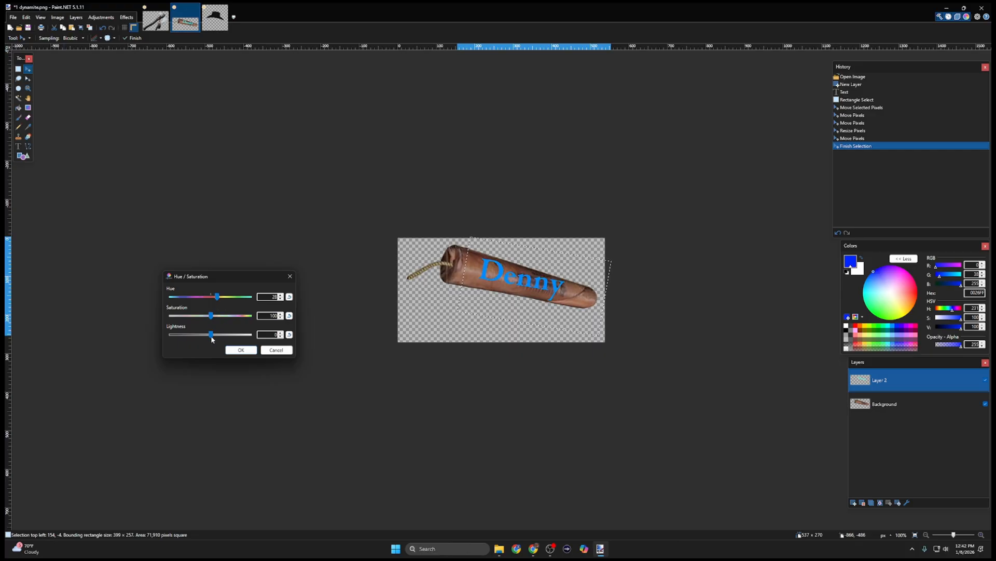
pyautogui.moveTo(210, 336)
pyautogui.mouseDown()
pyautogui.moveTo(183, 339)
pyautogui.moveTo(204, 340)
pyautogui.mouseUp()
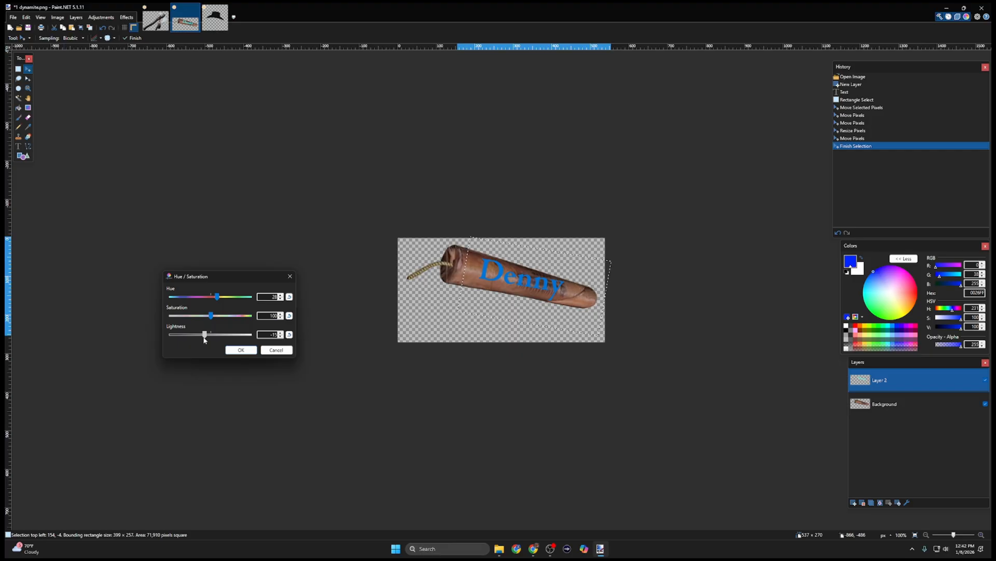
pyautogui.moveTo(210, 316)
pyautogui.mouseDown()
pyautogui.moveTo(251, 317)
pyautogui.moveTo(151, 319)
pyautogui.moveTo(214, 325)
pyautogui.mouseUp()
pyautogui.click(242, 350)
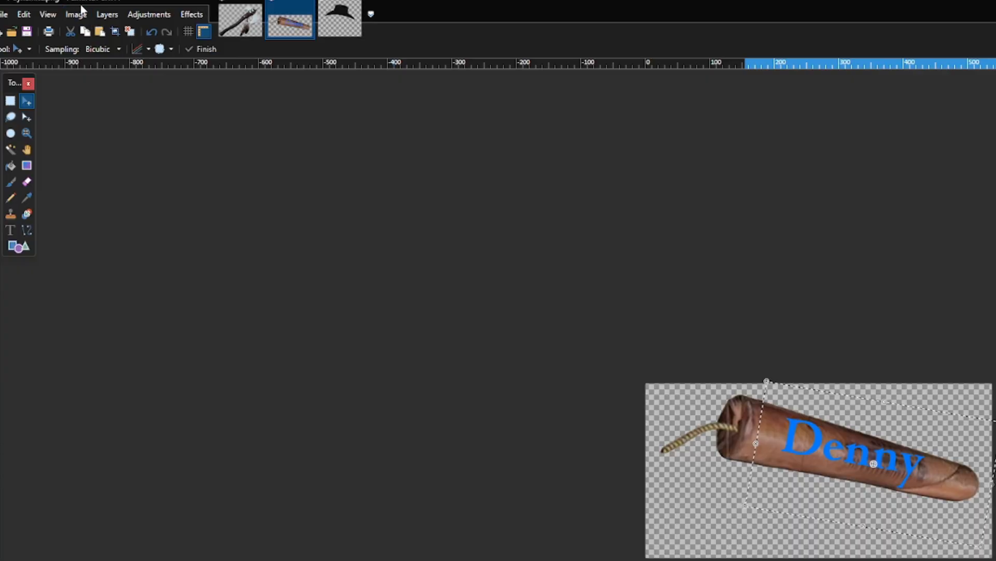
# Flatten the image and shrink the entire dynamite picture proportionally toward its upper-left corner to about 305 px wide
pyautogui.click(78, 13)
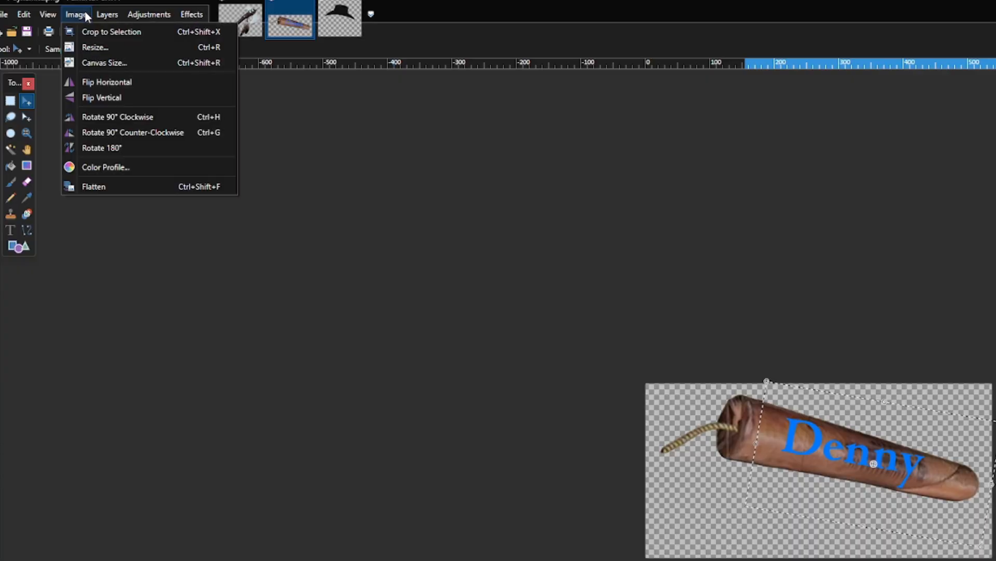
pyautogui.click(101, 63)
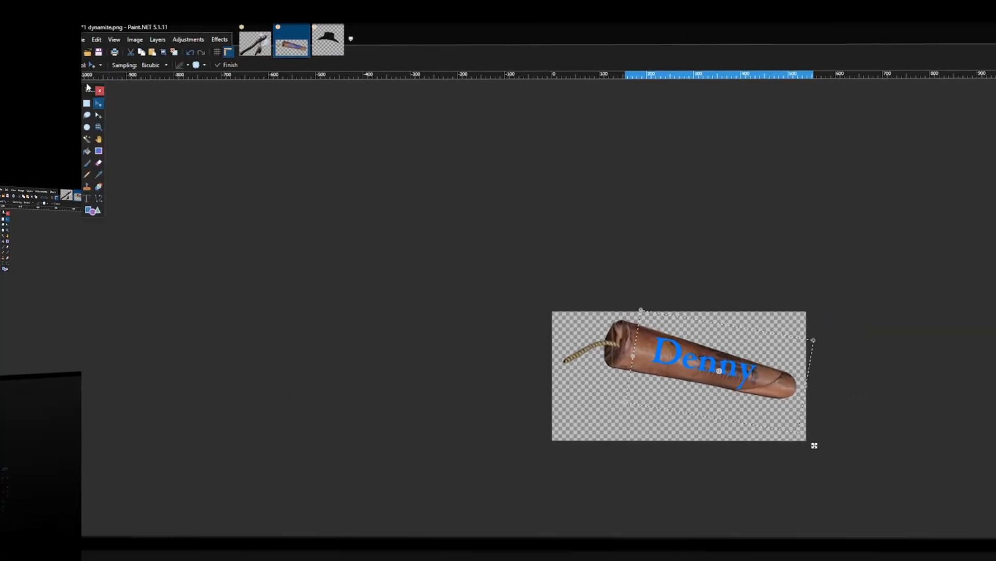
pyautogui.click(97, 40)
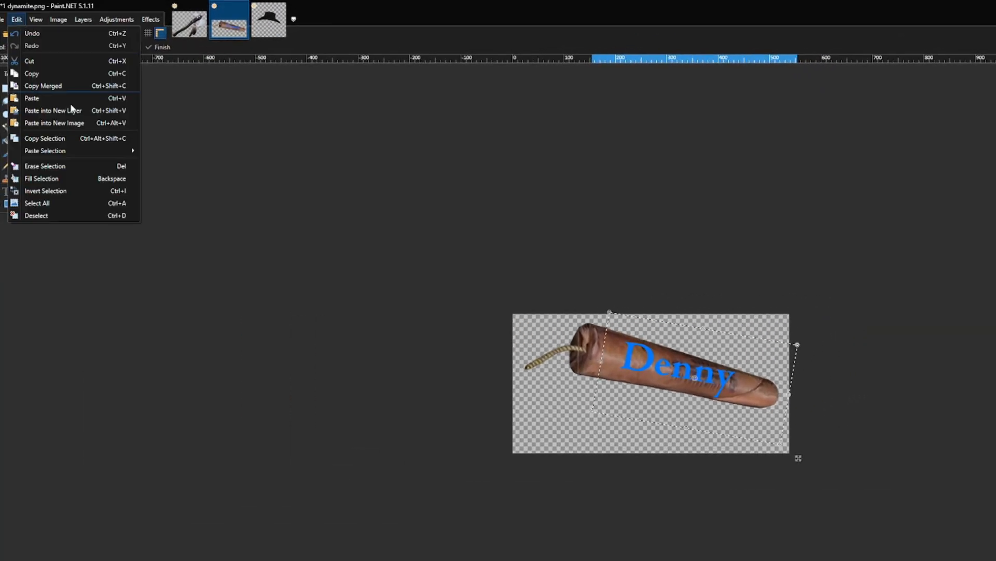
pyautogui.click(65, 206)
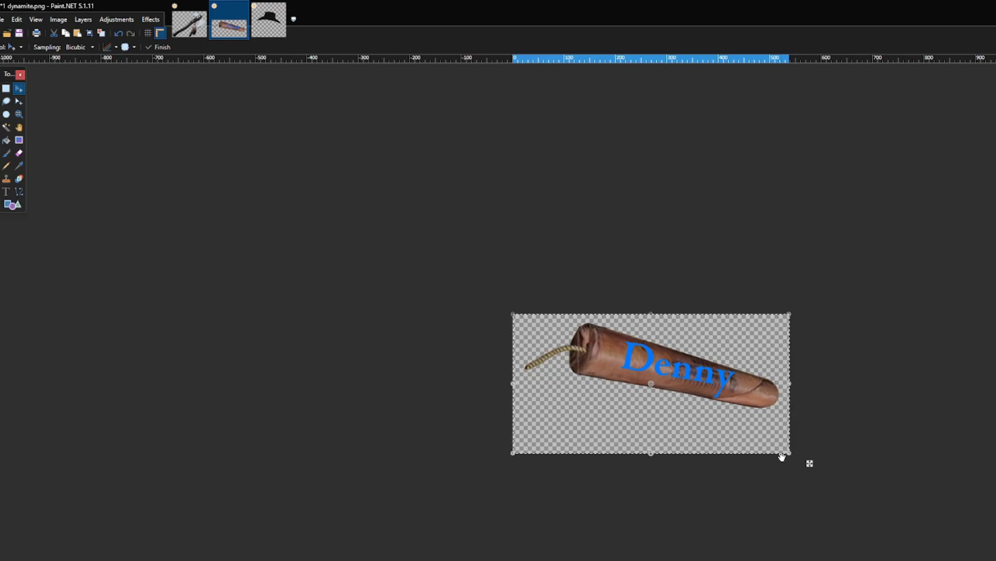
pyautogui.moveTo(792, 455); pyautogui.dragTo(674, 416)
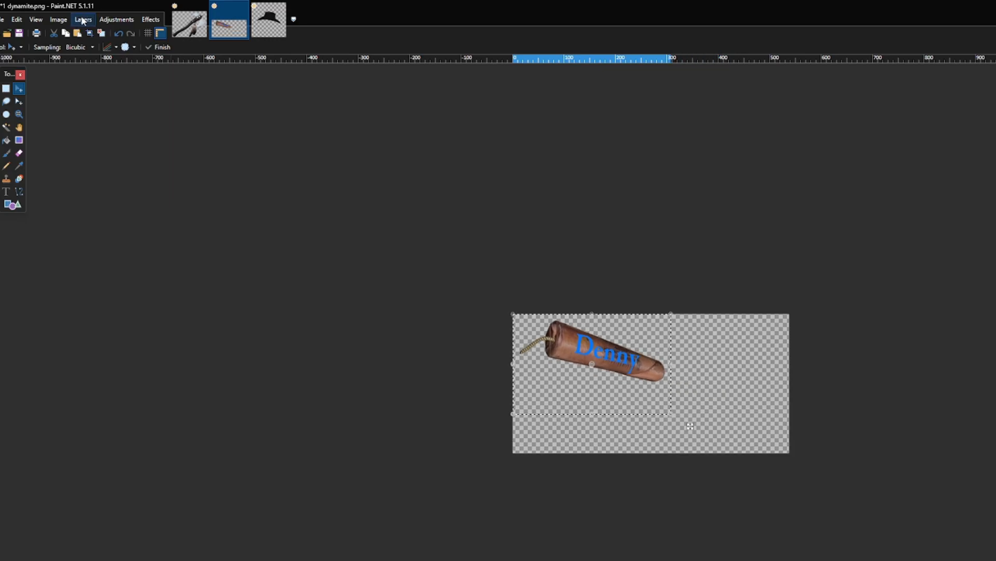
# Change the canvas size to 500 × 500 pixels with the image anchored at the top left
pyautogui.click(57, 21)
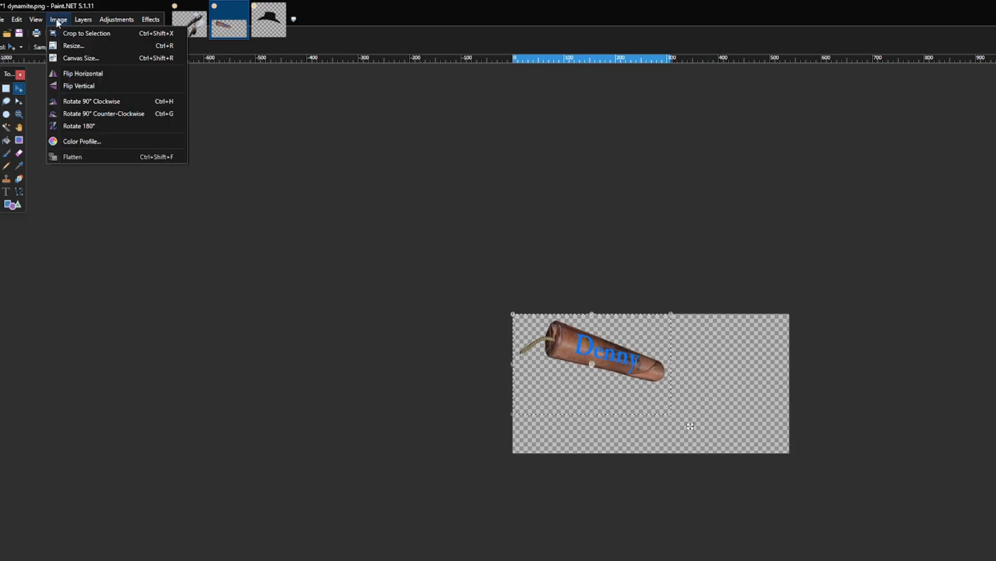
pyautogui.click(78, 58)
pyautogui.write('500')
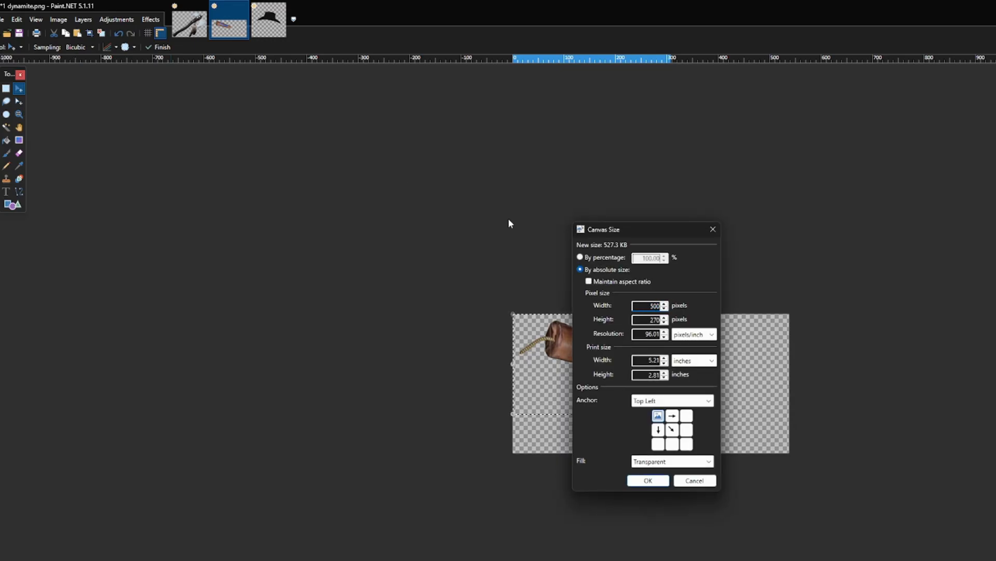
pyautogui.write('500')
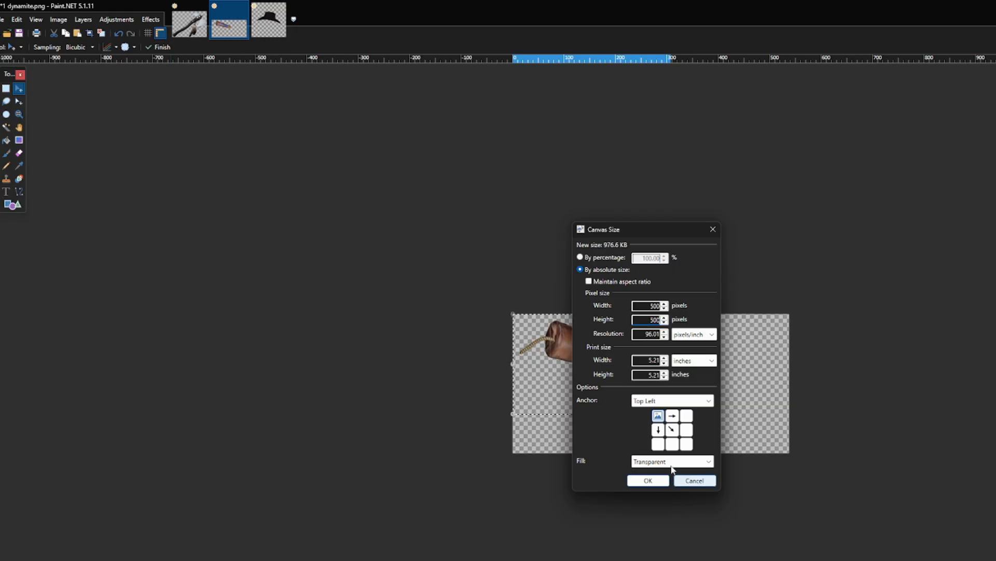
pyautogui.click(641, 480)
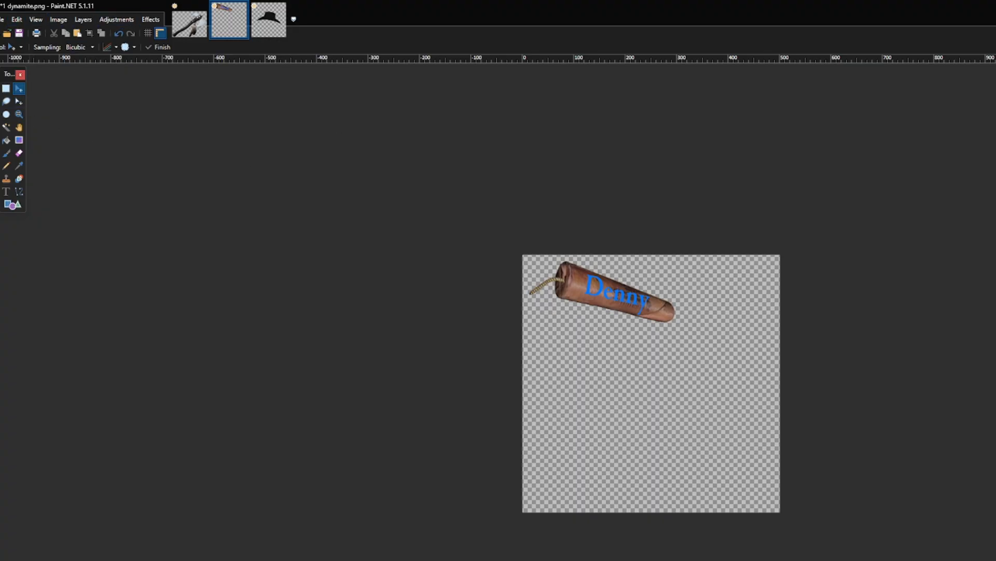
# Select the whole image, enlarge the dynamite to nearly span the canvas width, and move it down to mid-height
pyautogui.click(16, 20)
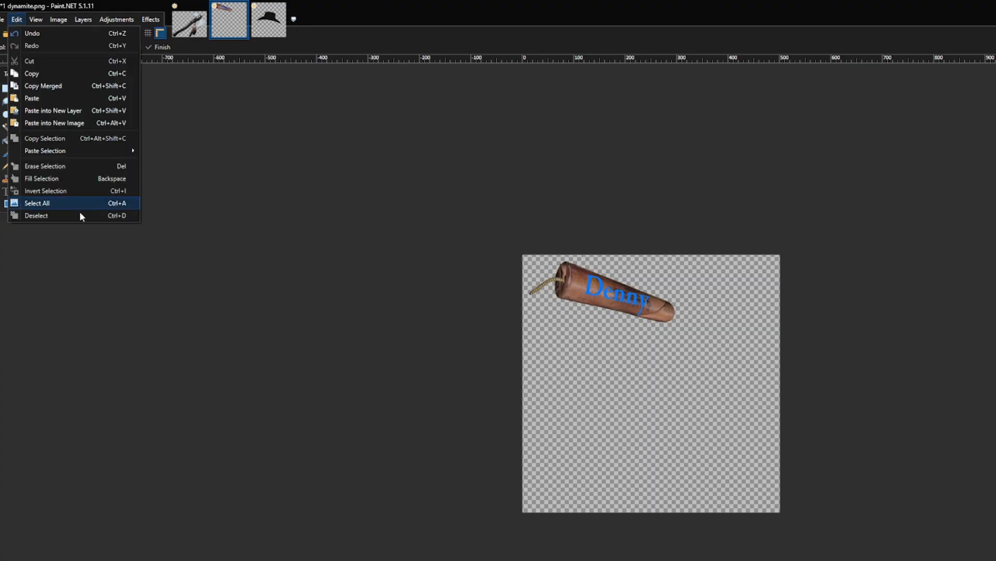
pyautogui.click(47, 207)
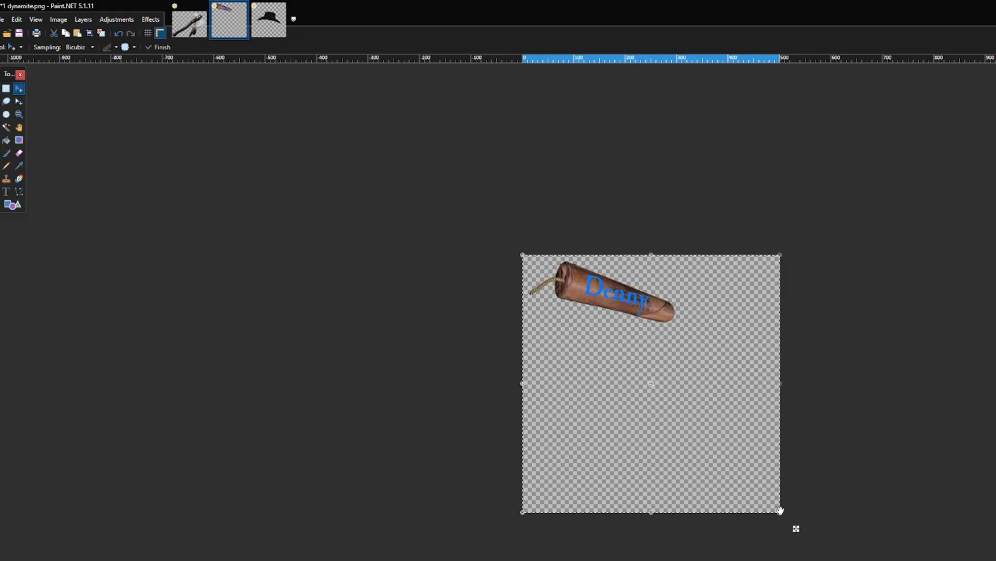
pyautogui.moveTo(779, 516); pyautogui.dragTo(951, 558)
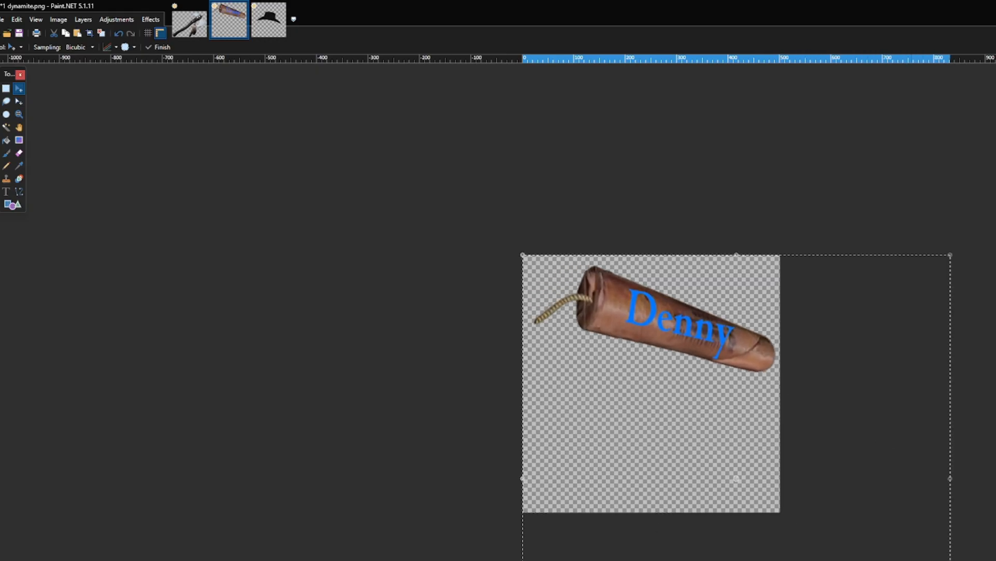
pyautogui.moveTo(717, 325); pyautogui.dragTo(707, 382)
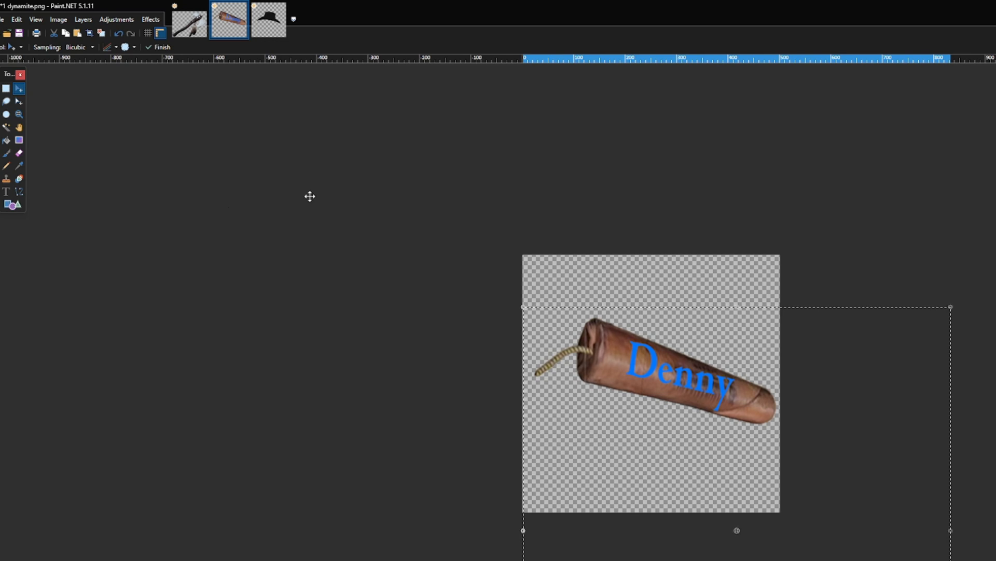
# Reselect the full canvas area, rotate the dynamite clockwise to a steeper diagonal, and shift it toward the canvas center
pyautogui.click(6, 88)
pyautogui.moveTo(487, 238); pyautogui.dragTo(784, 515)
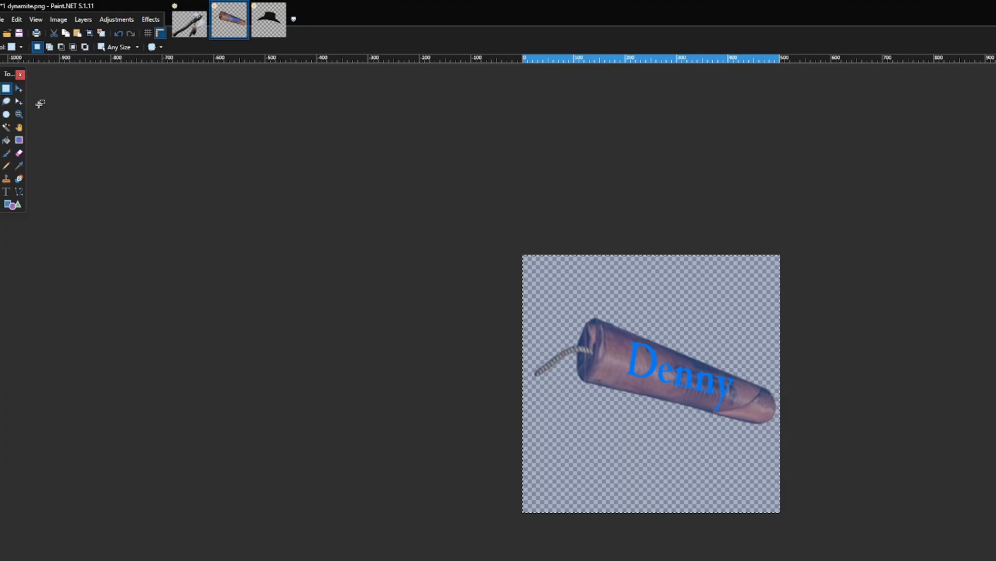
pyautogui.click(18, 88)
pyautogui.moveTo(797, 514); pyautogui.dragTo(758, 560)
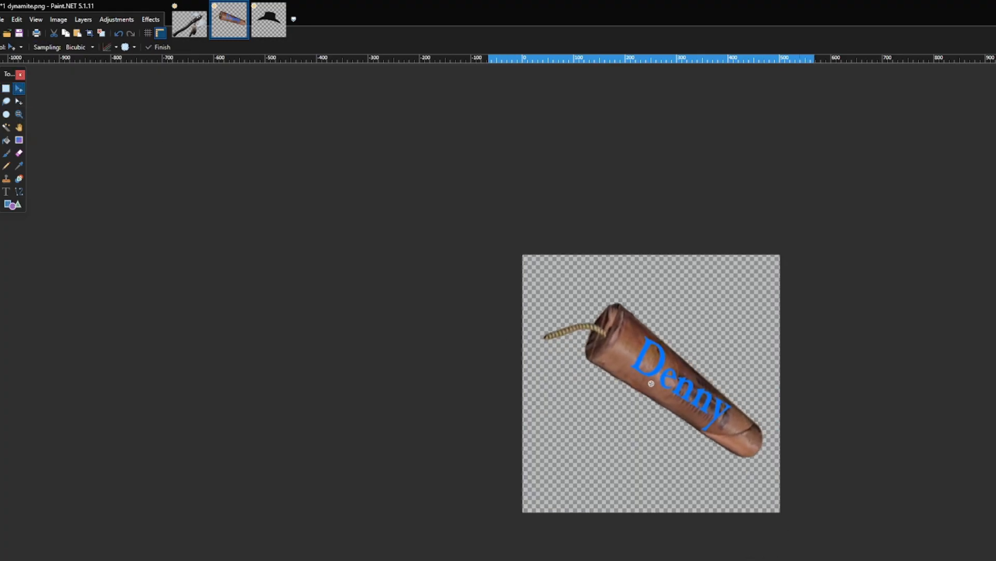
pyautogui.moveTo(675, 395)
pyautogui.mouseDown()
pyautogui.moveTo(670, 404)
pyautogui.moveTo(661, 398)
pyautogui.mouseUp()
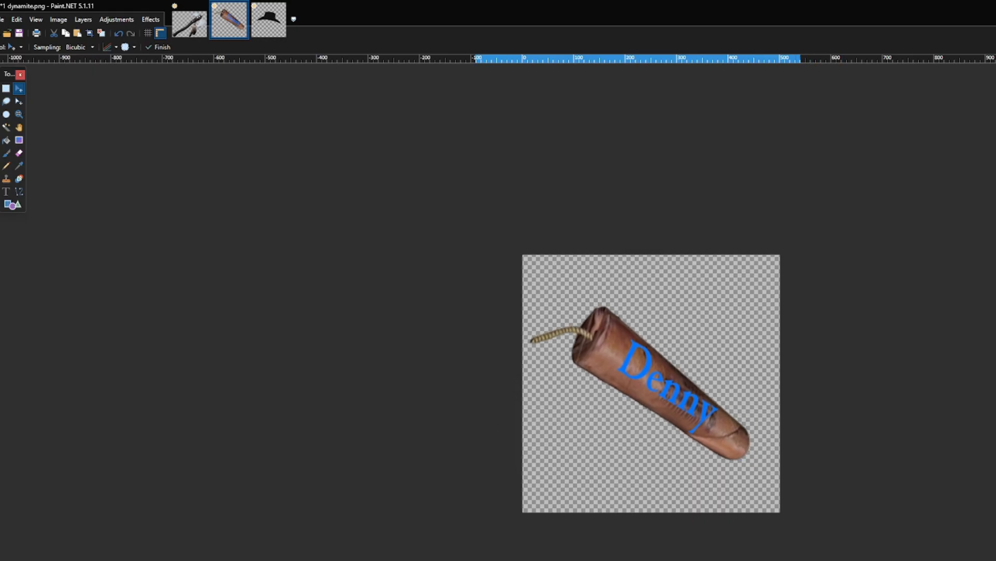
pyautogui.moveTo(728, 554); pyautogui.dragTo(712, 560)
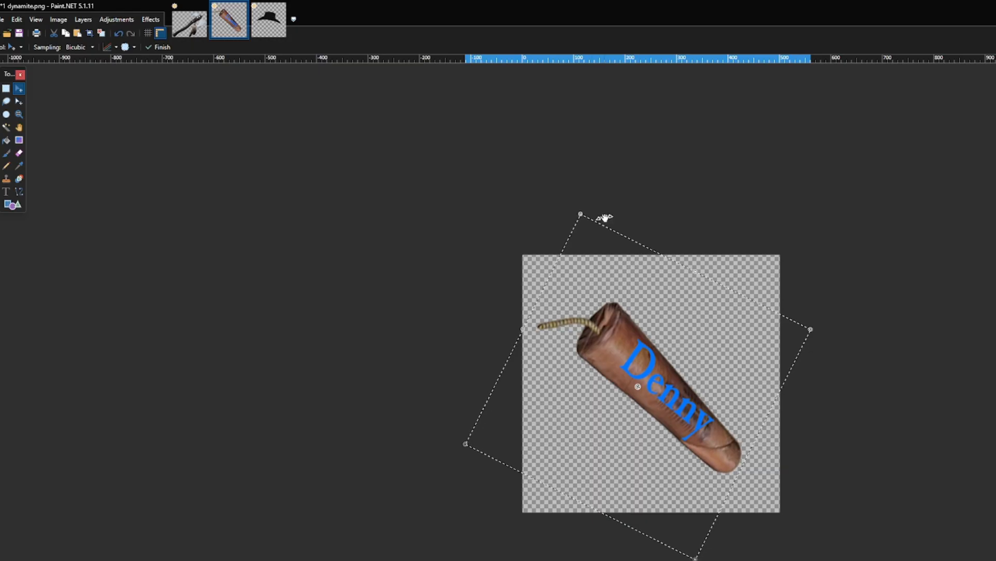
# Enlarge the tilted dynamite and reposition it so the fuse and the tip both fit inside the canvas
pyautogui.moveTo(580, 215); pyautogui.dragTo(553, 203)
pyautogui.moveTo(653, 372); pyautogui.dragTo(677, 400)
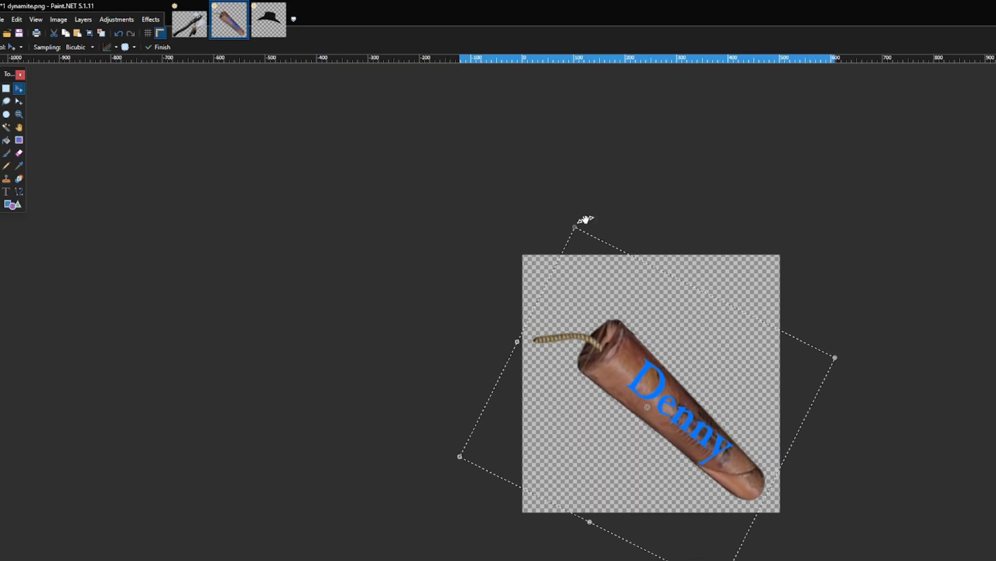
pyautogui.moveTo(576, 225); pyautogui.dragTo(518, 232)
pyautogui.moveTo(581, 370); pyautogui.dragTo(622, 350)
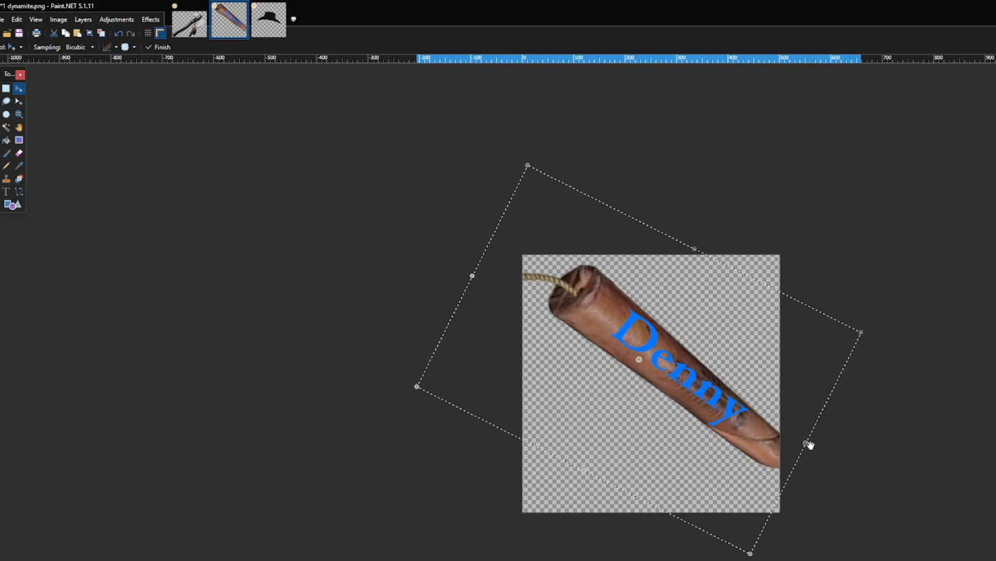
pyautogui.moveTo(862, 333); pyautogui.dragTo(785, 420)
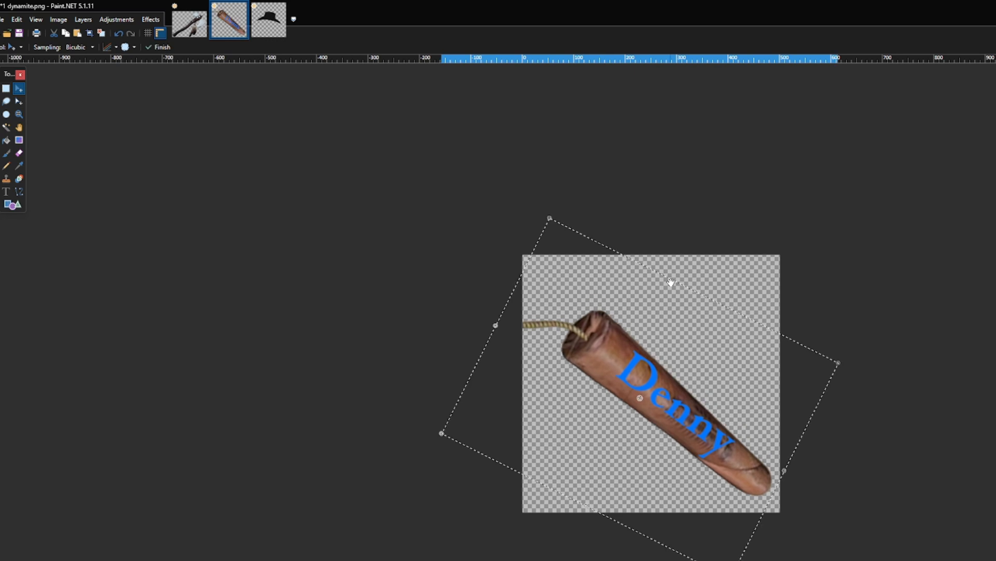
pyautogui.moveTo(549, 220); pyautogui.dragTo(569, 227)
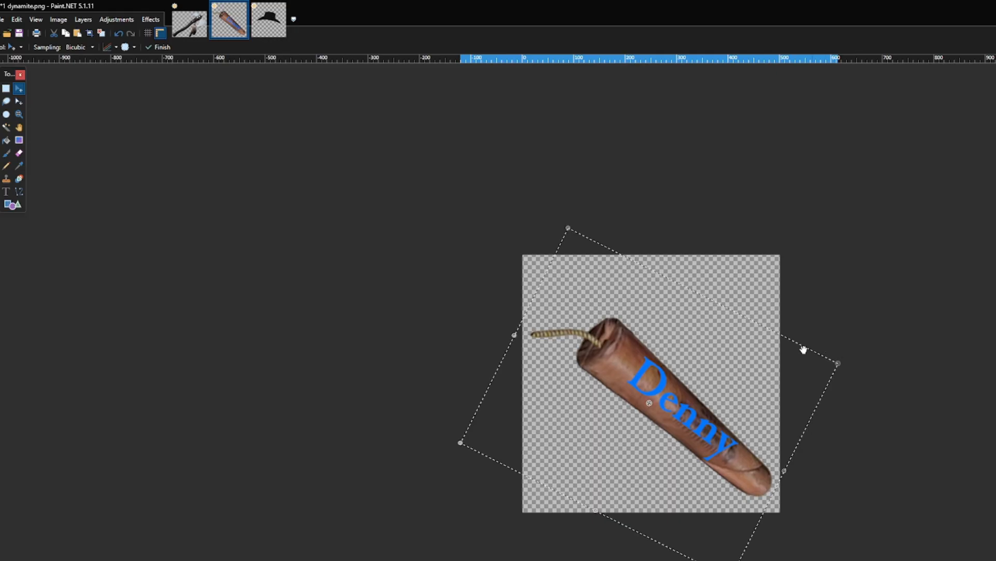
# Rotate the dynamite slightly further clockwise, enlarge it a little more, and center it diagonally within the square canvas
pyautogui.moveTo(703, 296); pyautogui.dragTo(751, 260)
pyautogui.moveTo(706, 432); pyautogui.dragTo(688, 418)
pyautogui.moveTo(832, 334); pyautogui.dragTo(834, 354)
pyautogui.moveTo(705, 452); pyautogui.dragTo(723, 483)
pyautogui.moveTo(457, 440); pyautogui.dragTo(430, 448)
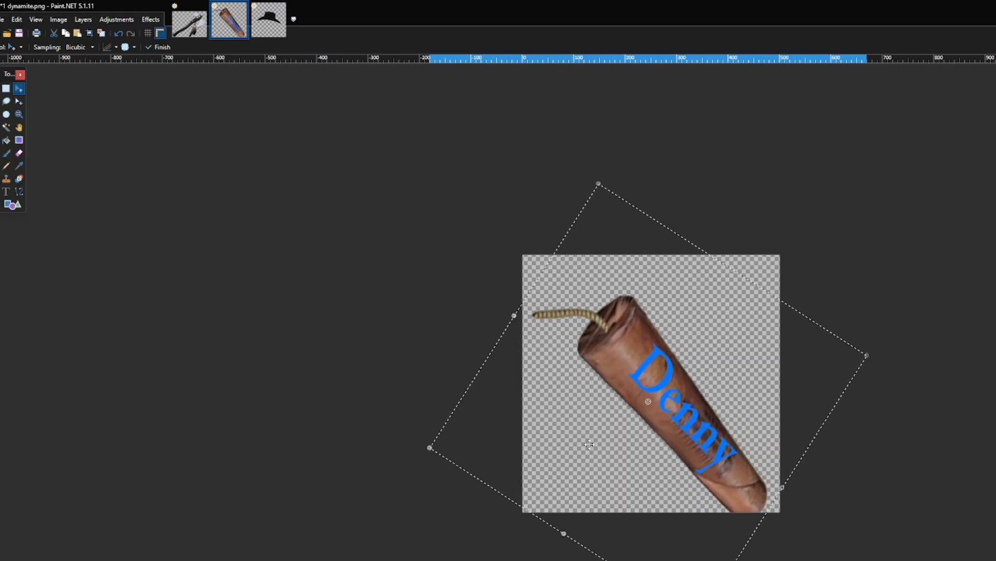
pyautogui.moveTo(631, 415); pyautogui.dragTo(633, 416)
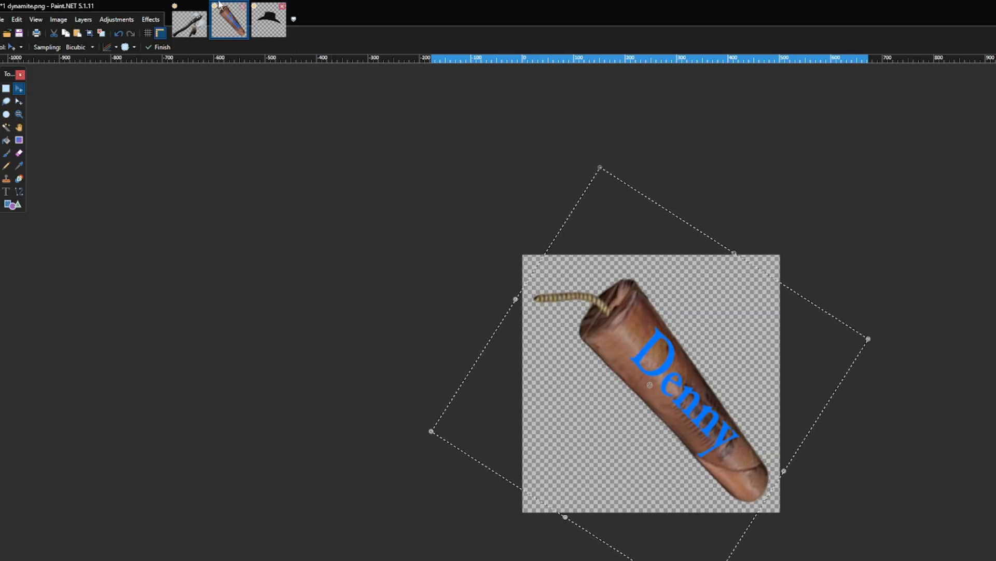
# Save the personalized dynamite image as the PNG file 1 dynamite.png
pyautogui.click(2, 19)
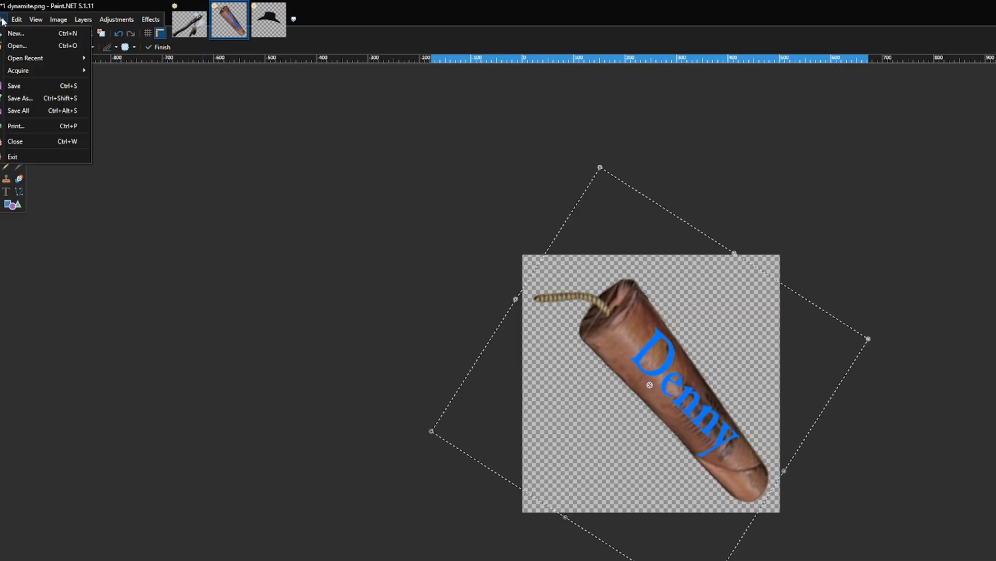
pyautogui.click(32, 97)
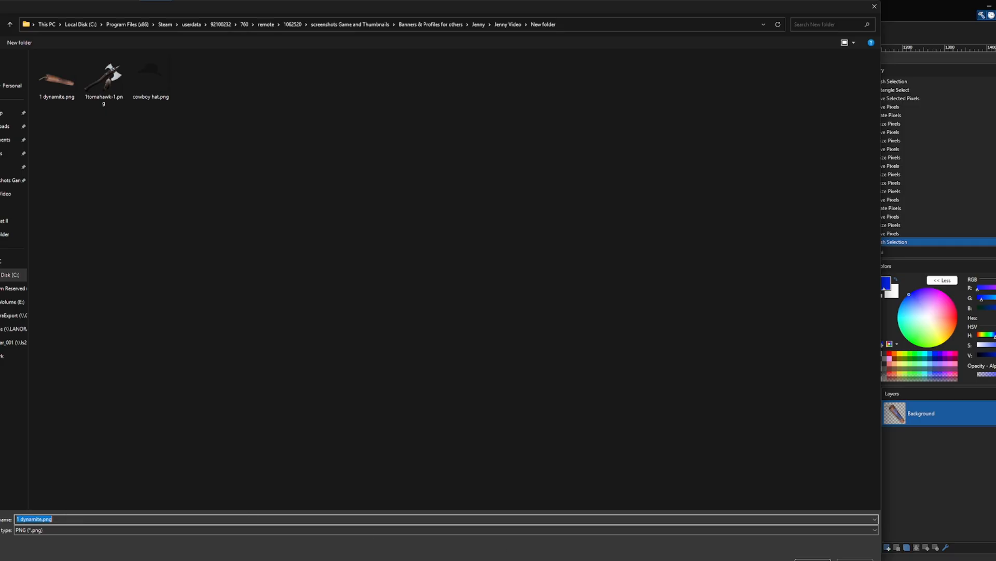
pyautogui.press('Return')
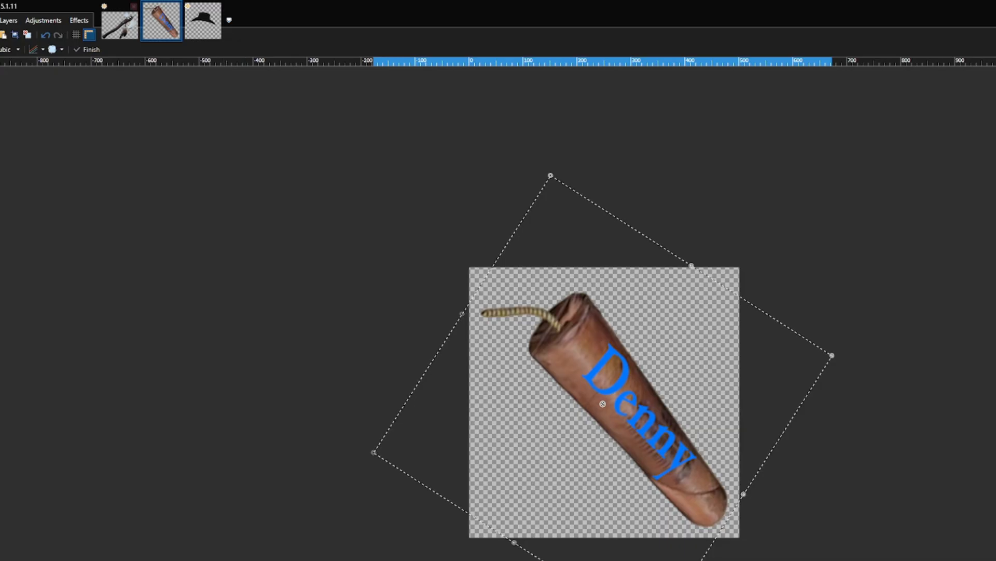
pyautogui.hotkey('alt', 'f')
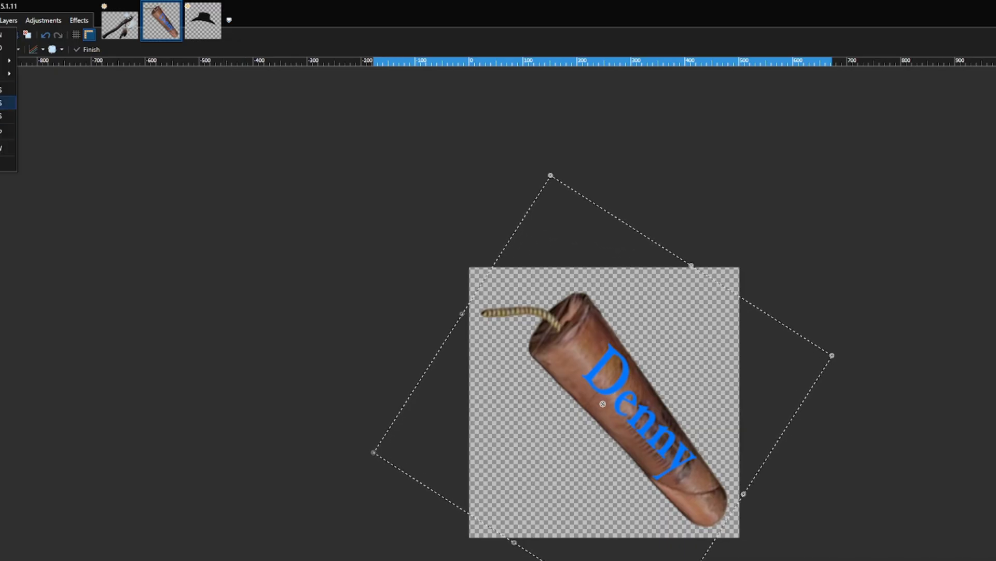
pyautogui.press('Return')
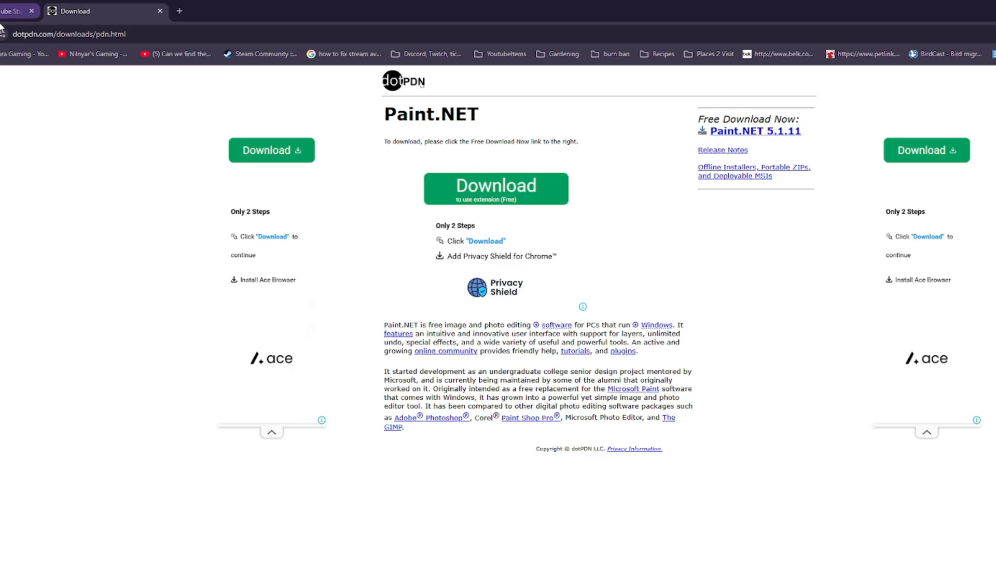
# Switch to YouTube Studio and open the memberships' badges and emoji settings to look through the uploaded emoji
pyautogui.click(11, 11)
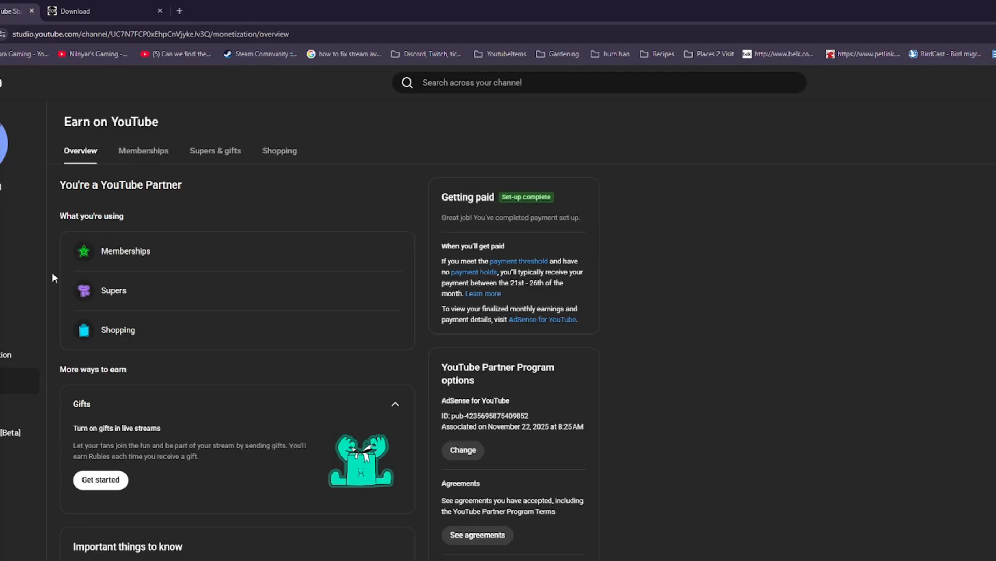
pyautogui.click(125, 251)
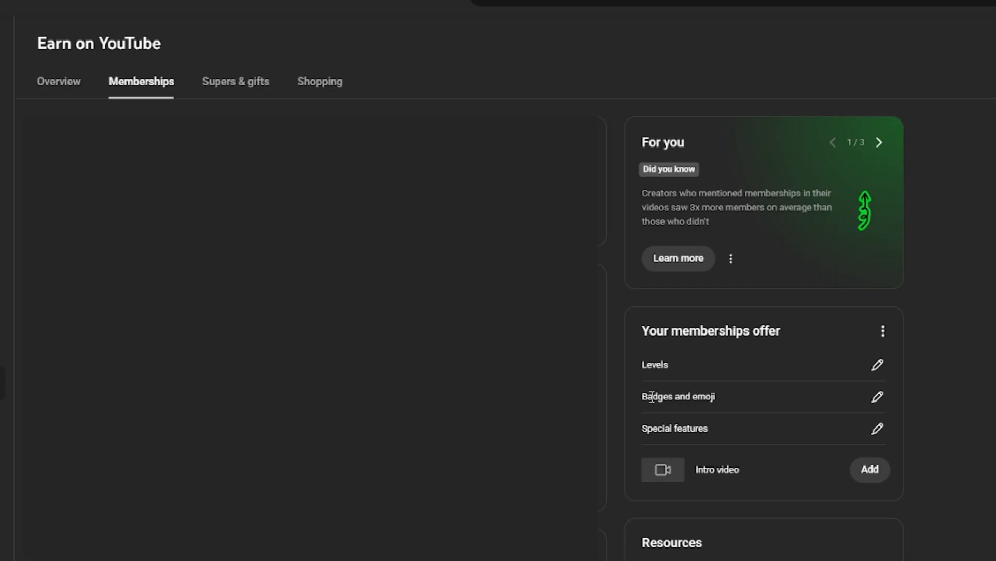
pyautogui.click(880, 399)
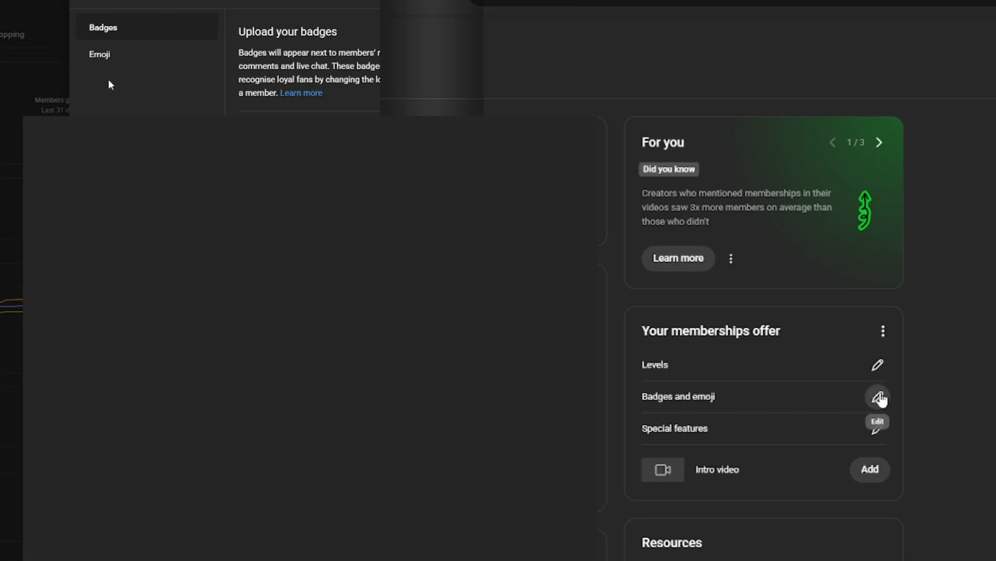
pyautogui.click(101, 58)
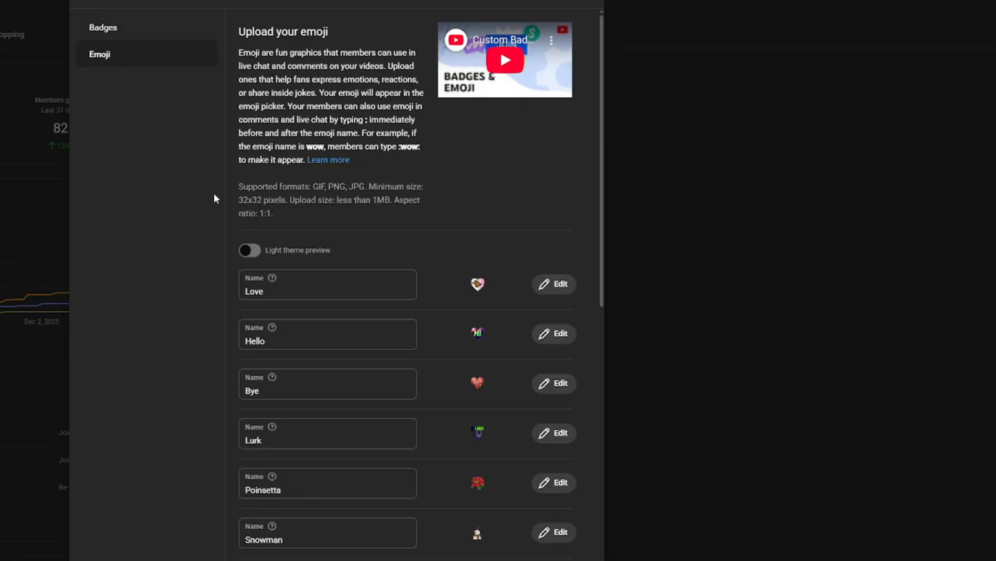
pyautogui.scroll(-5, 317, 281)
pyautogui.scroll(-5, 415, 336)
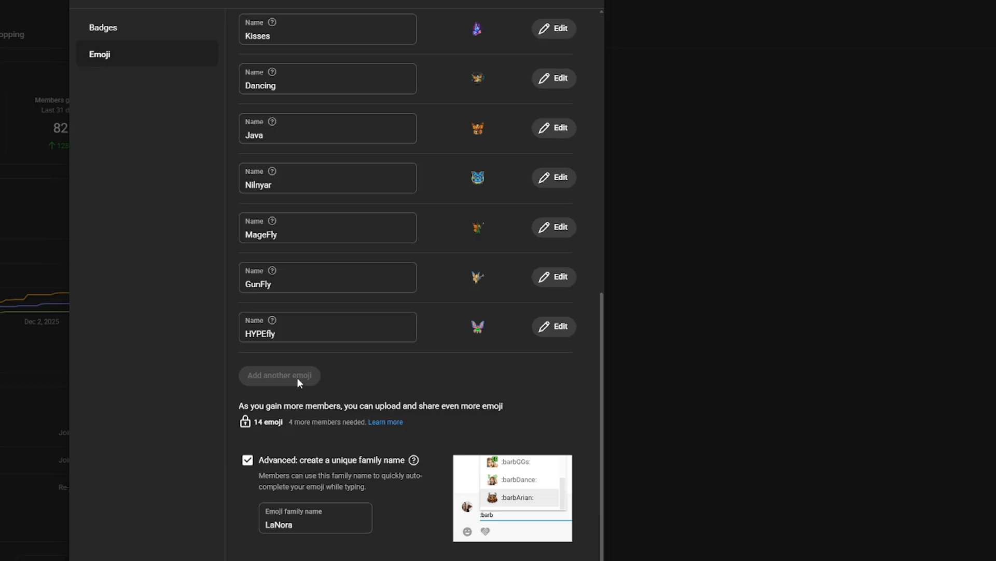
pyautogui.scroll(4, 347, 393)
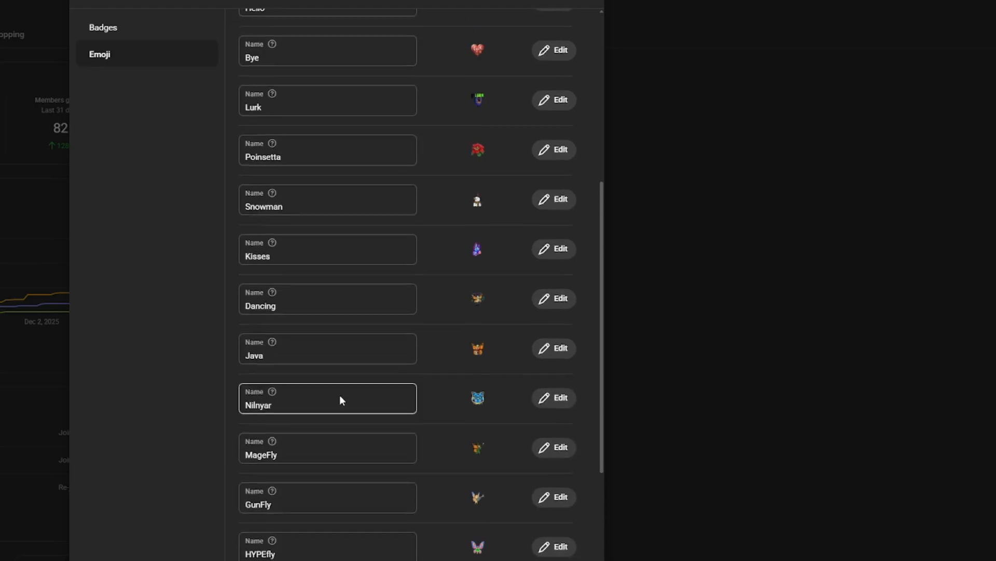
# Replace the Snowman emoji's image with the file 1 dynamite.jpg
pyautogui.click(555, 207)
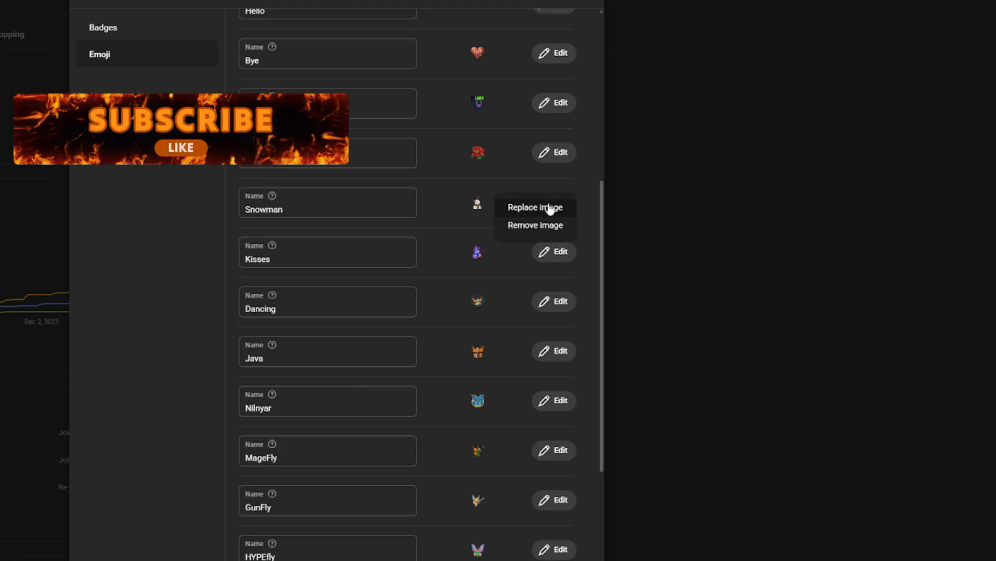
pyautogui.click(534, 208)
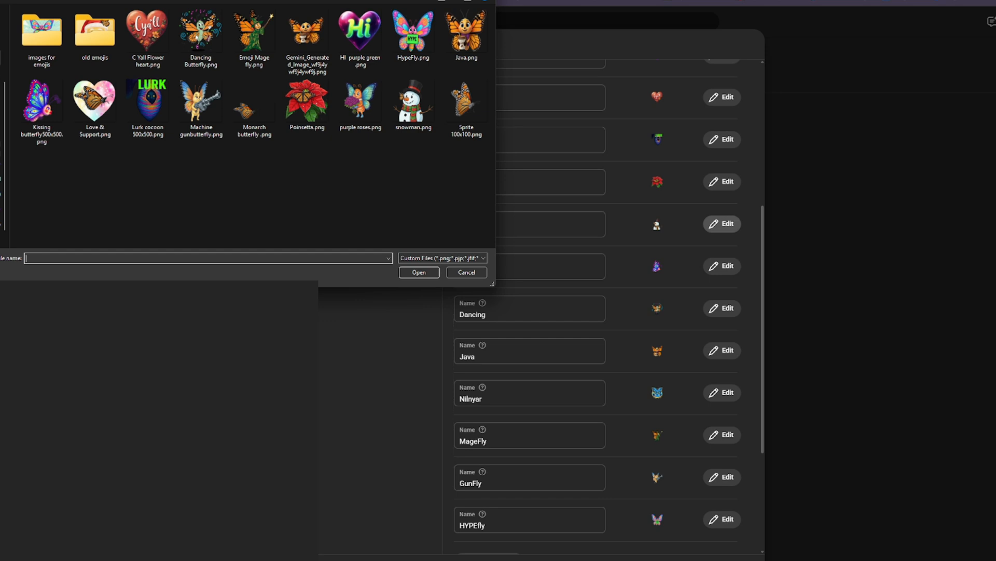
pyautogui.click(2, 156)
pyautogui.doubleClick(39, 44)
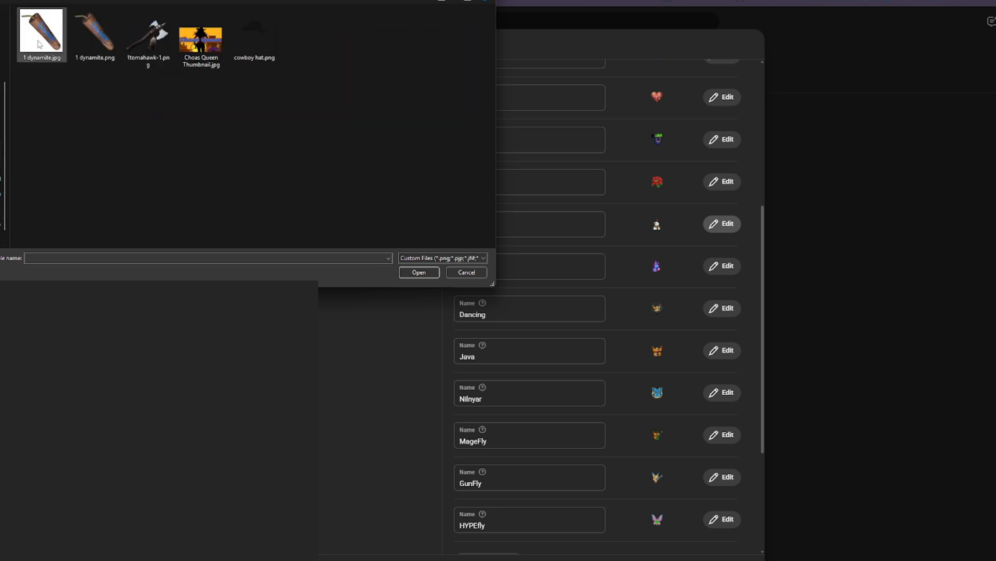
pyautogui.click(417, 274)
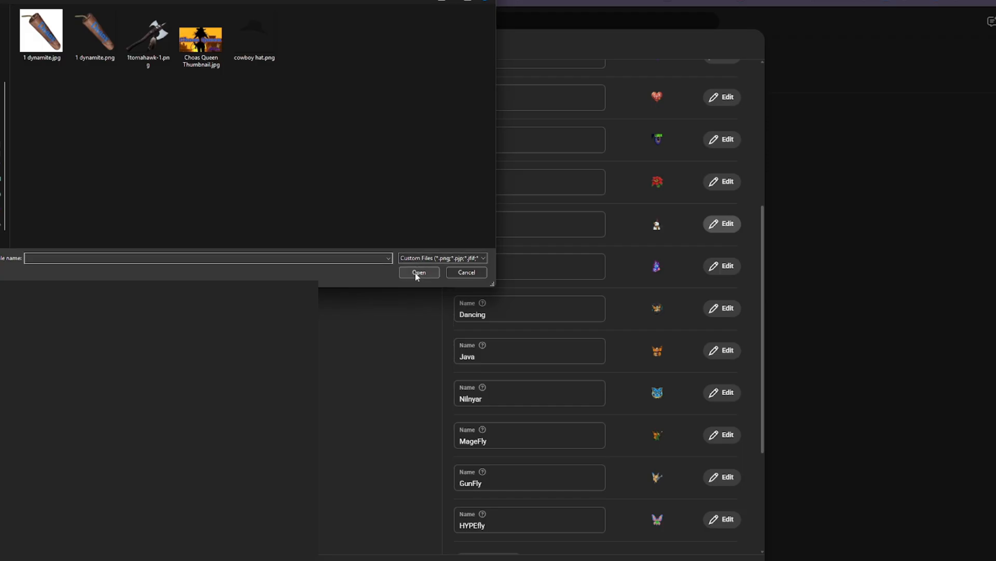
pyautogui.click(42, 31)
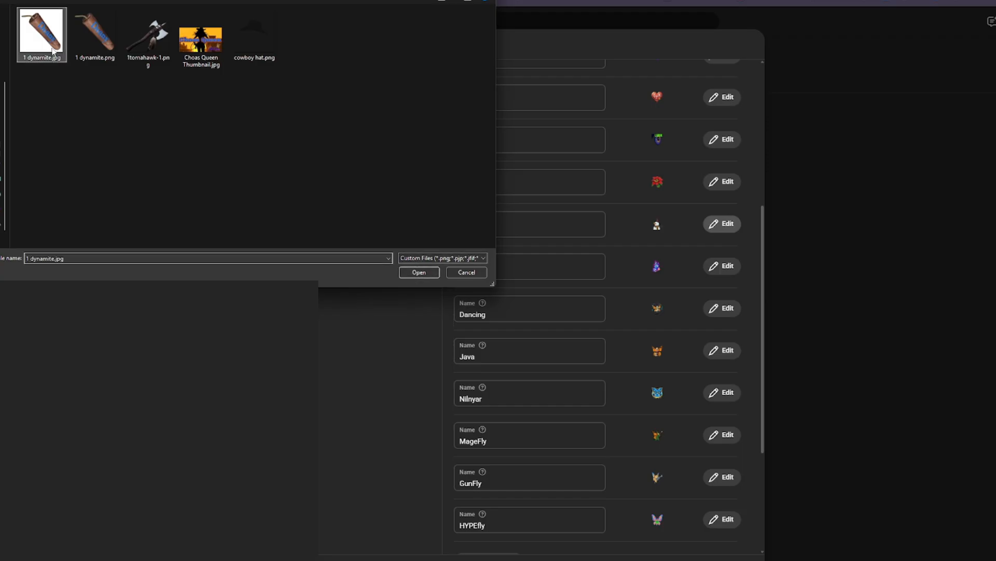
pyautogui.click(423, 271)
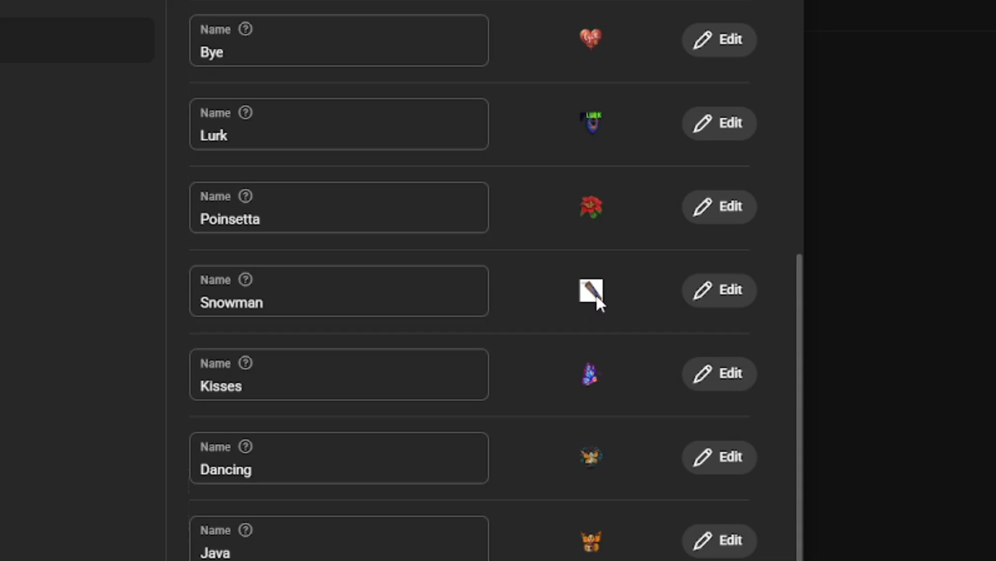
# Remove the Snowman emoji's image and upload the transparent dynamite image to the empty emoji slot
pyautogui.click(703, 299)
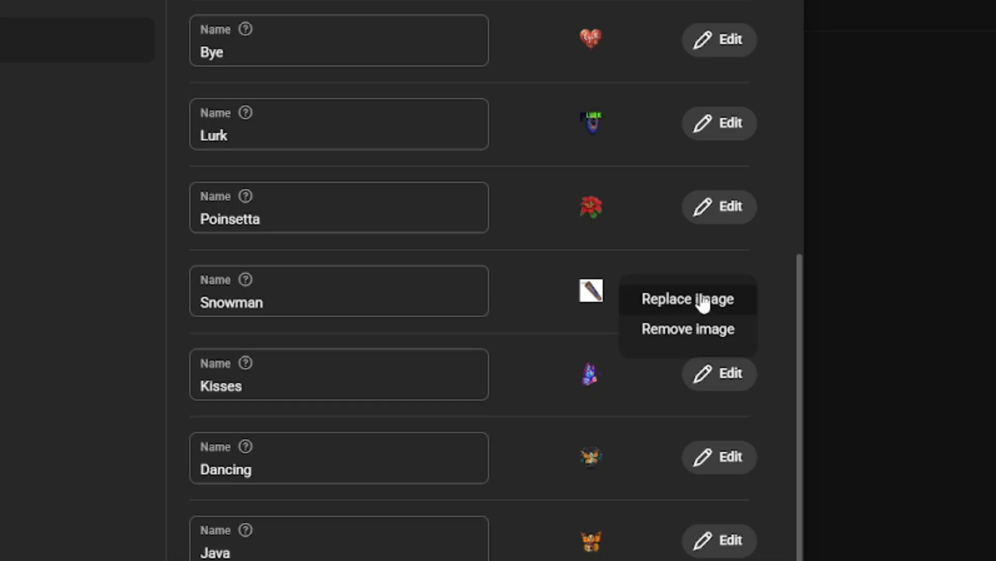
pyautogui.click(670, 332)
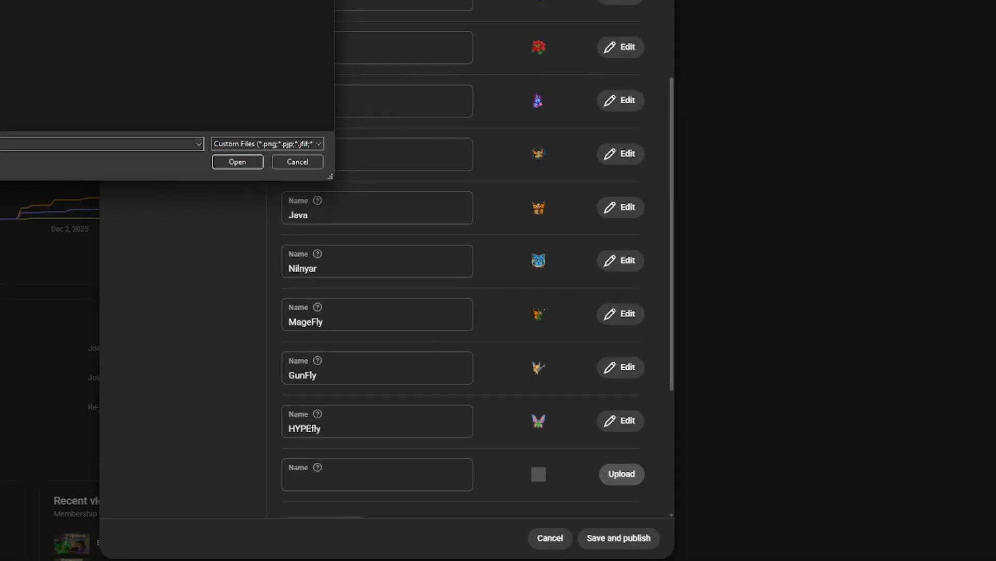
pyautogui.click(240, 163)
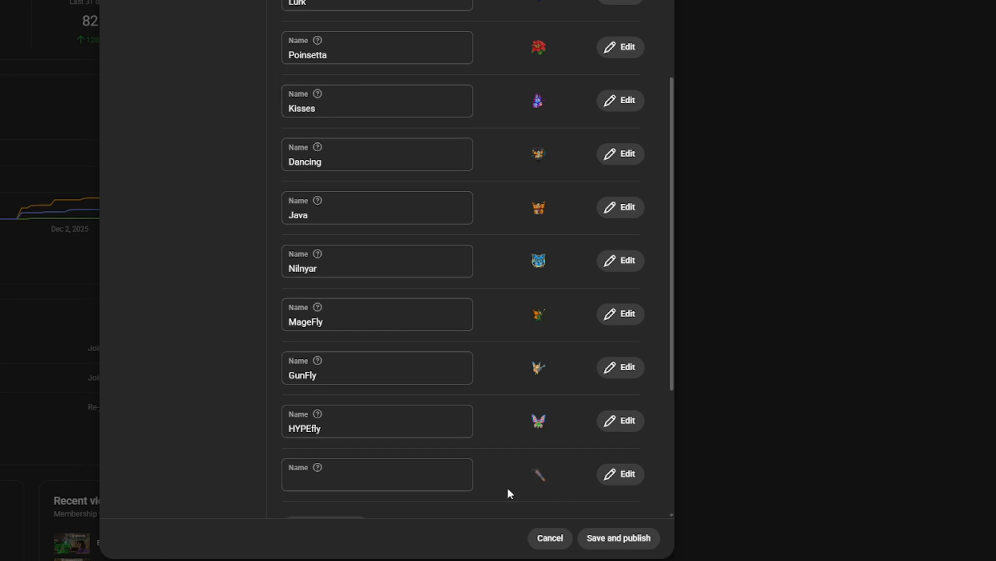
# Leave the new dynamite emoji unnamed and discard all changes made to the emoji list
pyautogui.click(411, 481)
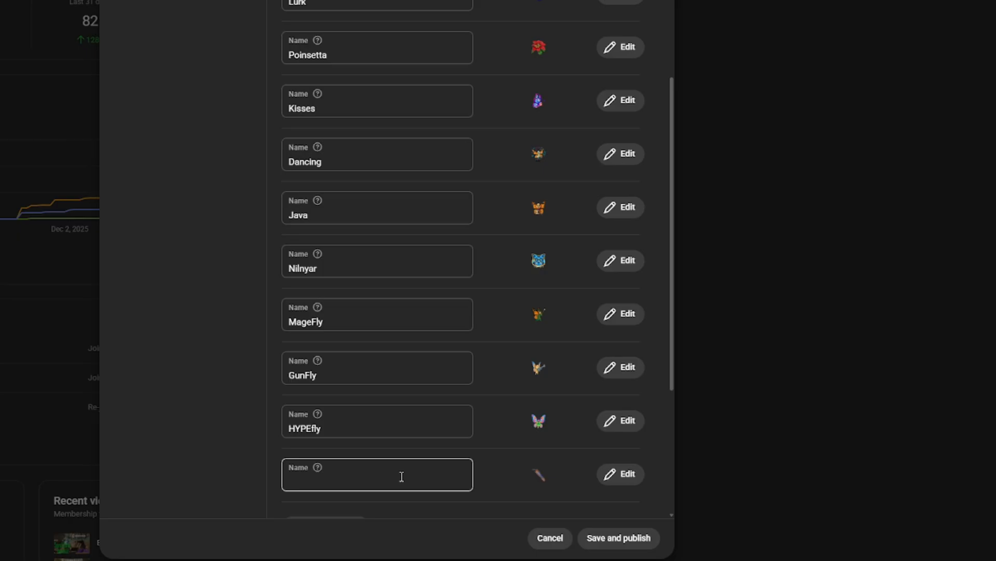
pyautogui.click(549, 542)
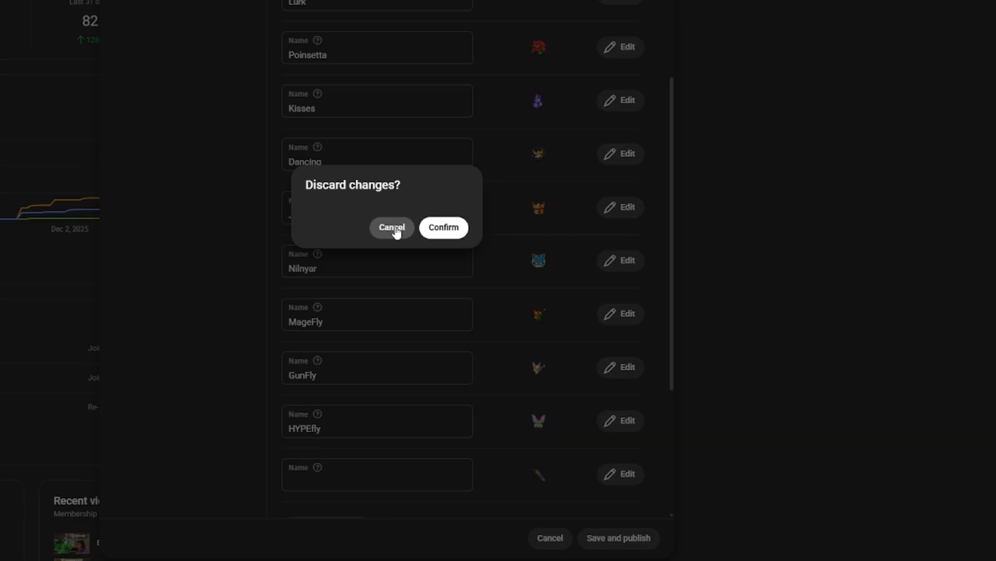
pyautogui.click(440, 231)
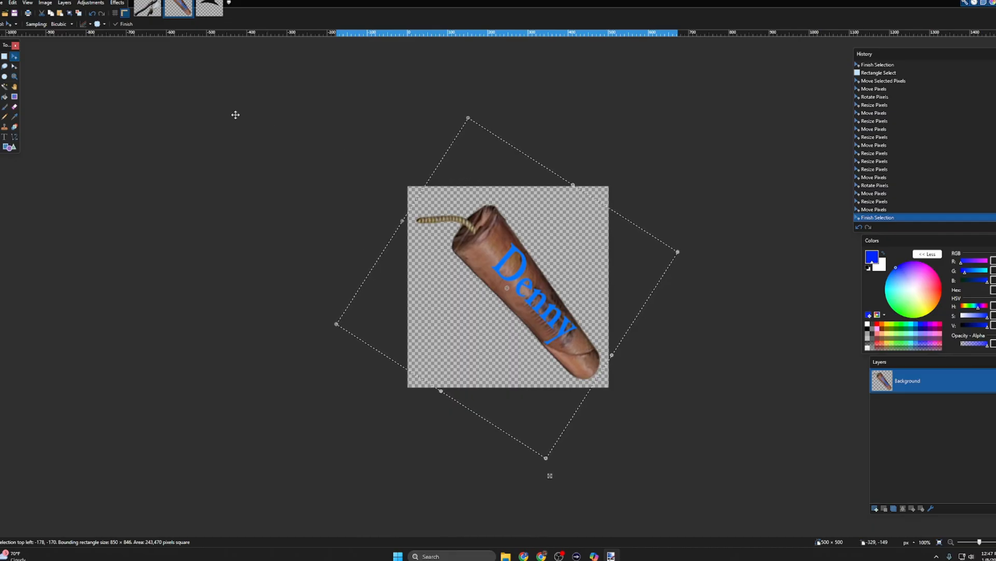
# Switch to Paint.NET and set the Shapes tool to draw an ellipse
pyautogui.click(9, 147)
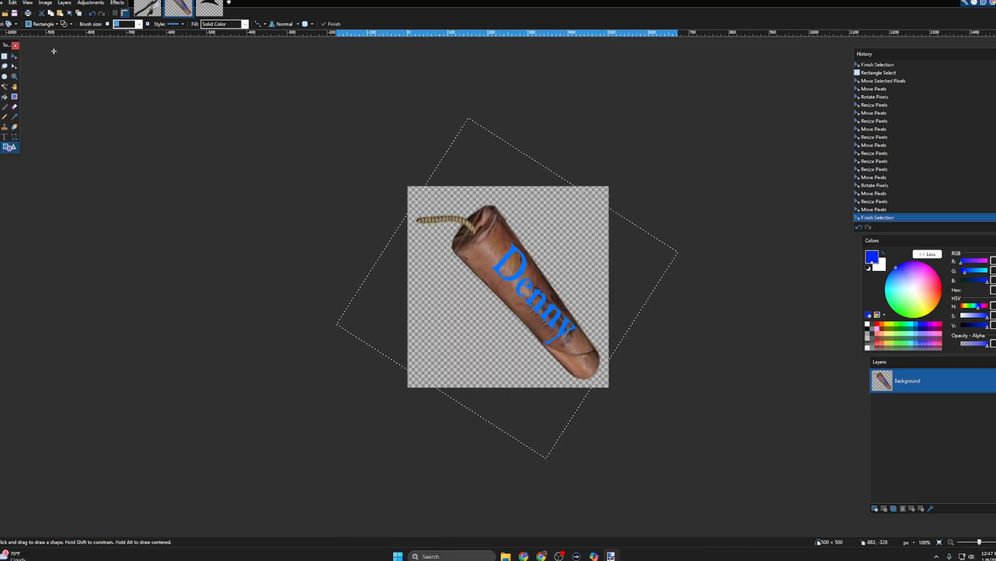
pyautogui.click(46, 24)
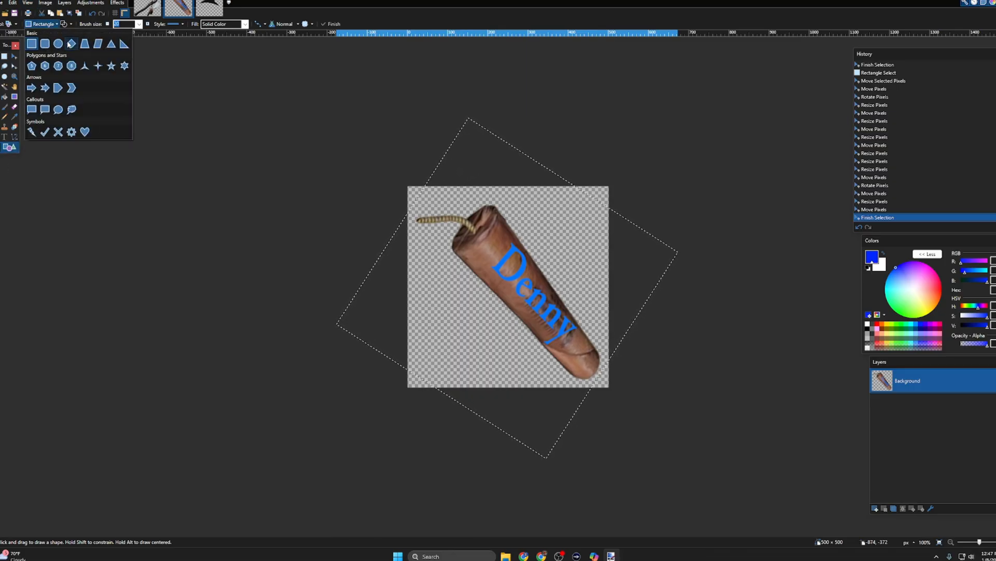
pyautogui.click(57, 44)
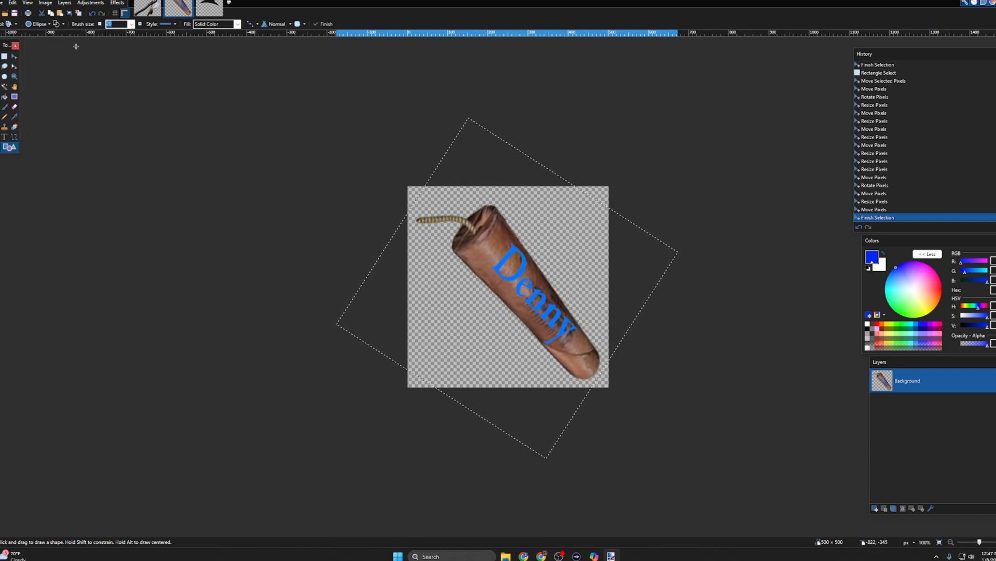
# Try a blue ellipse outline of about 297 × 397 px on the dynamite's own layer, and undo it
pyautogui.moveTo(541, 205); pyautogui.dragTo(421, 365)
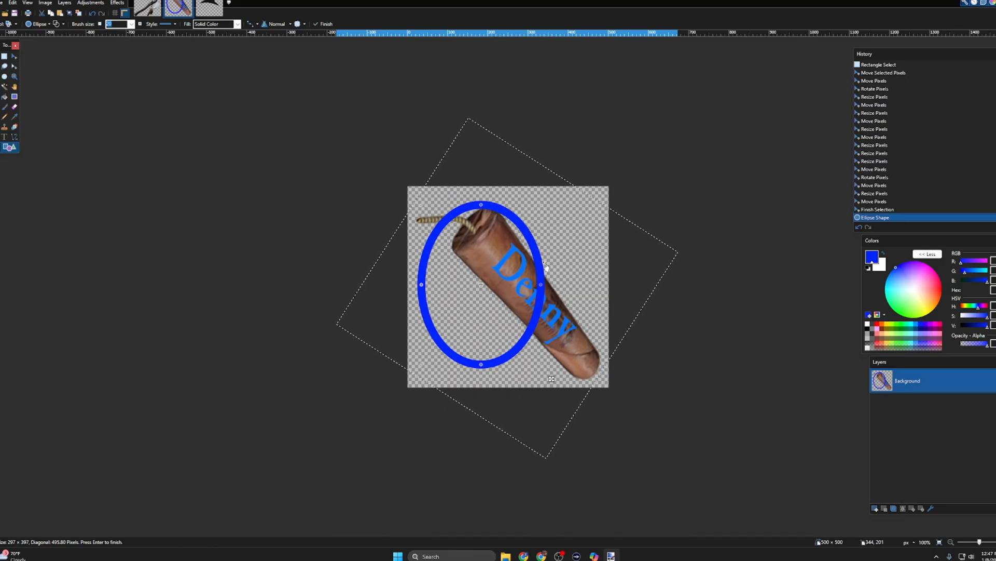
pyautogui.hotkey('ctrl', 'z')
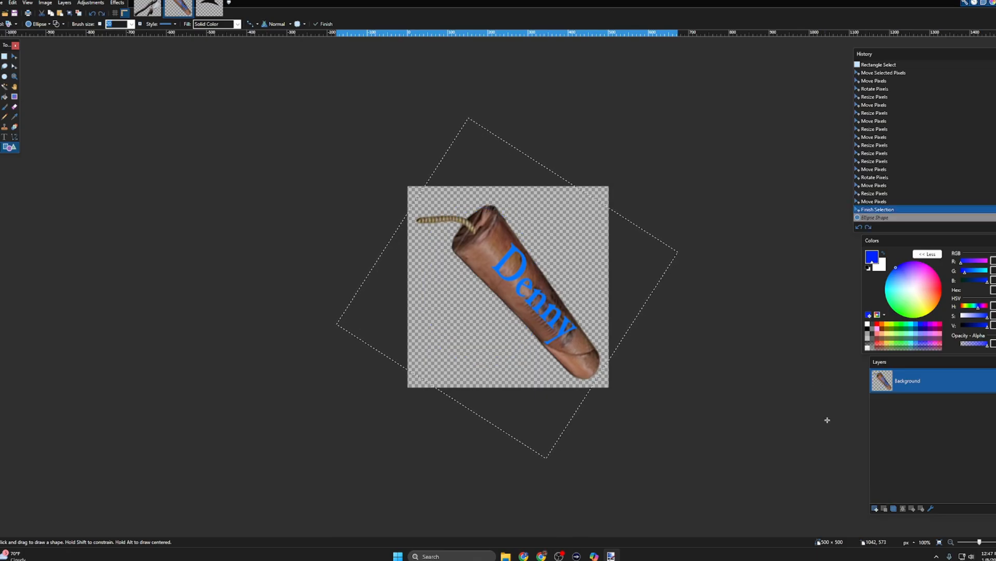
# Add a new layer and draw a black ellipse outline of about 332 × 362 px over the dynamite
pyautogui.click(876, 509)
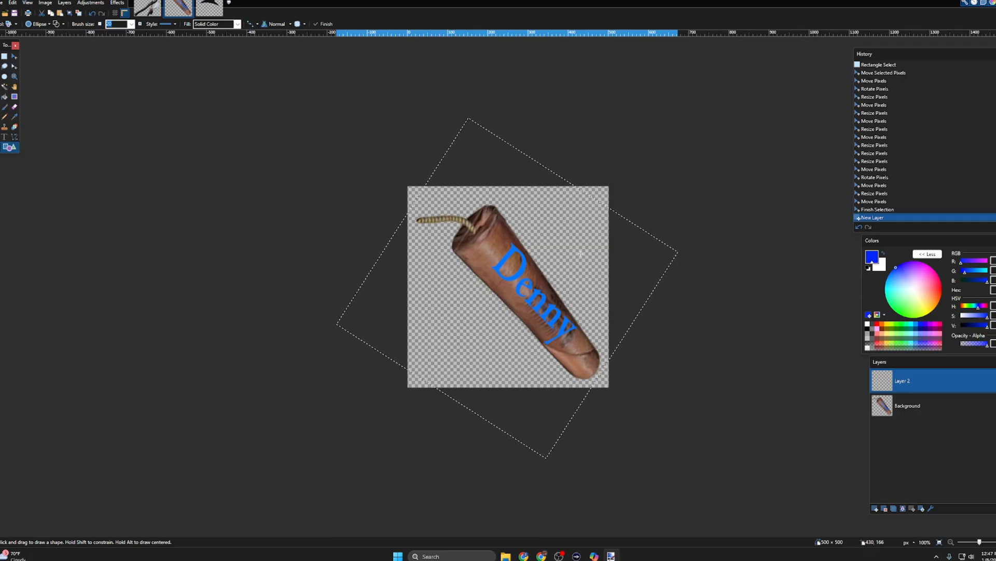
pyautogui.click(867, 329)
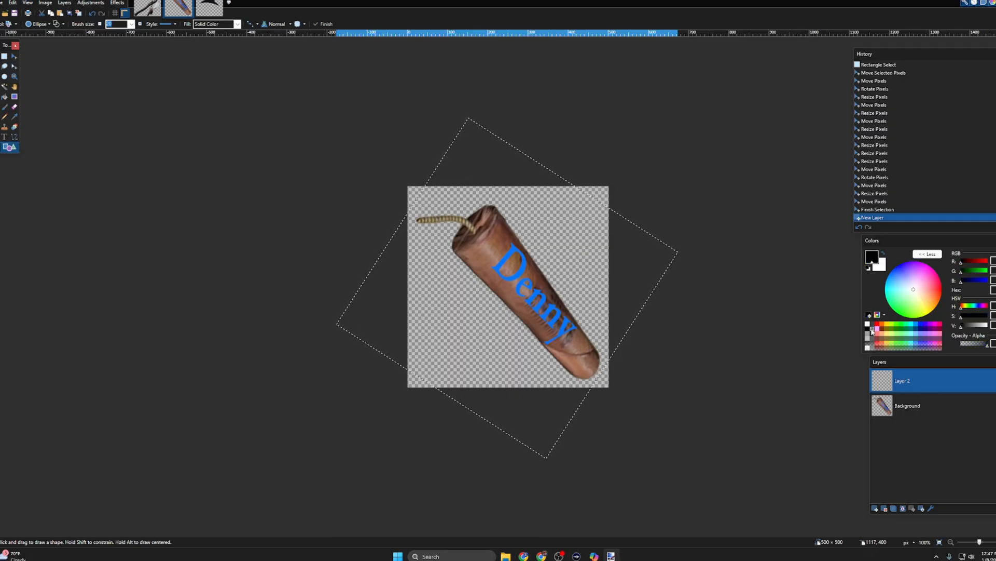
pyautogui.moveTo(550, 229); pyautogui.dragTo(461, 341)
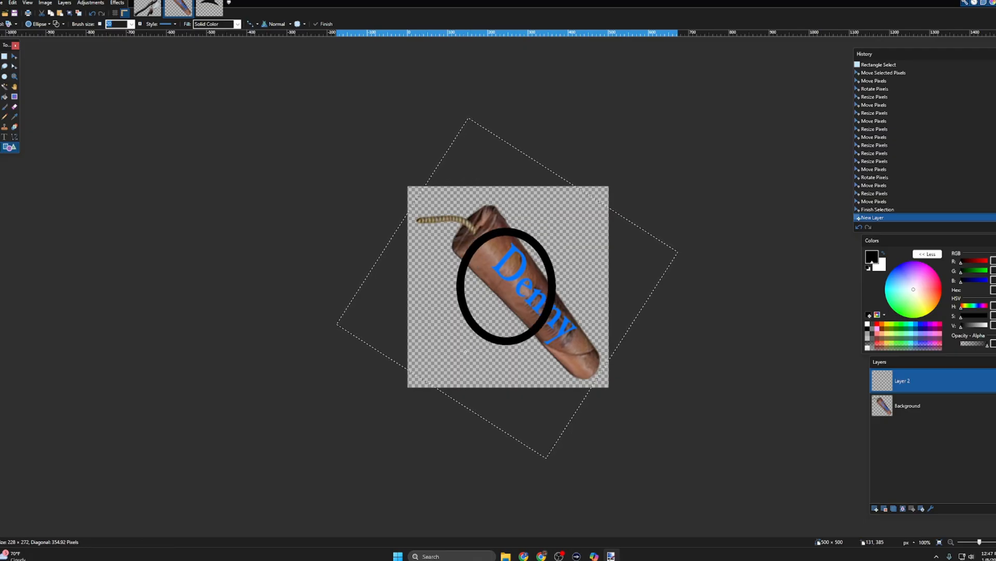
pyautogui.moveTo(421, 377); pyautogui.dragTo(418, 378)
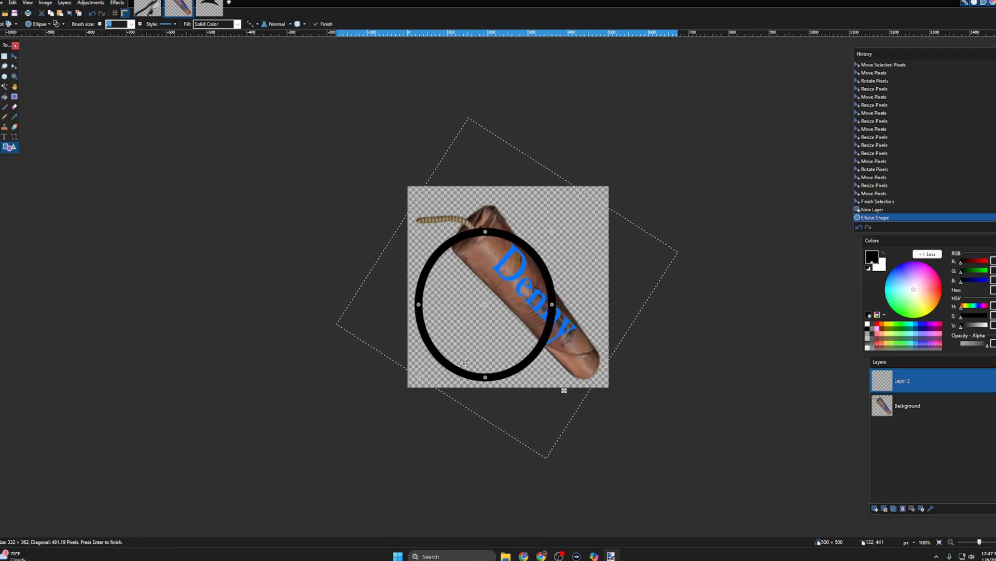
# Stretch the black ellipse into a nearly perfect circle of about 478 × 477 px, centered and almost filling the canvas
pyautogui.moveTo(552, 305); pyautogui.dragTo(604, 285)
pyautogui.moveTo(420, 305); pyautogui.dragTo(414, 304)
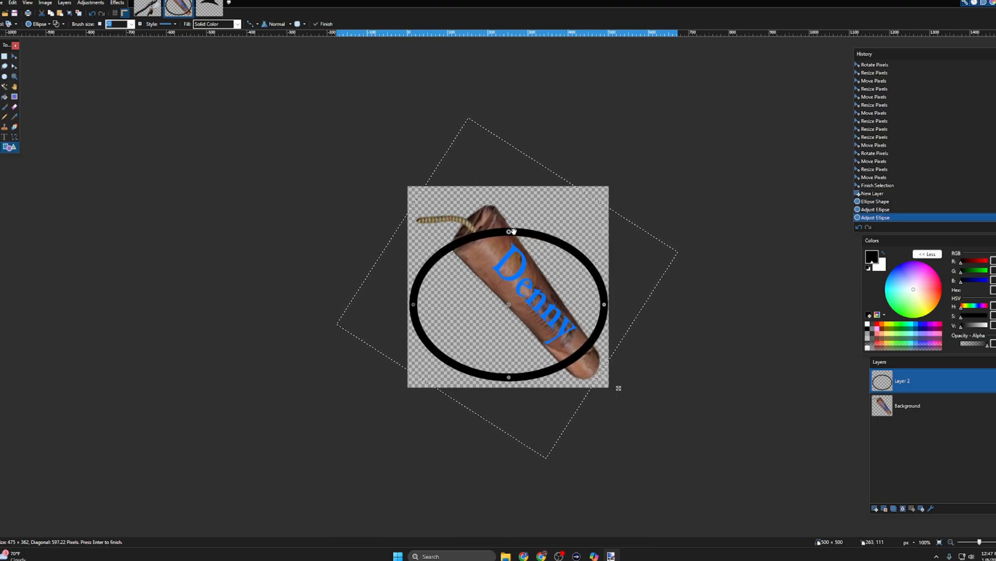
pyautogui.moveTo(510, 232); pyautogui.dragTo(509, 230)
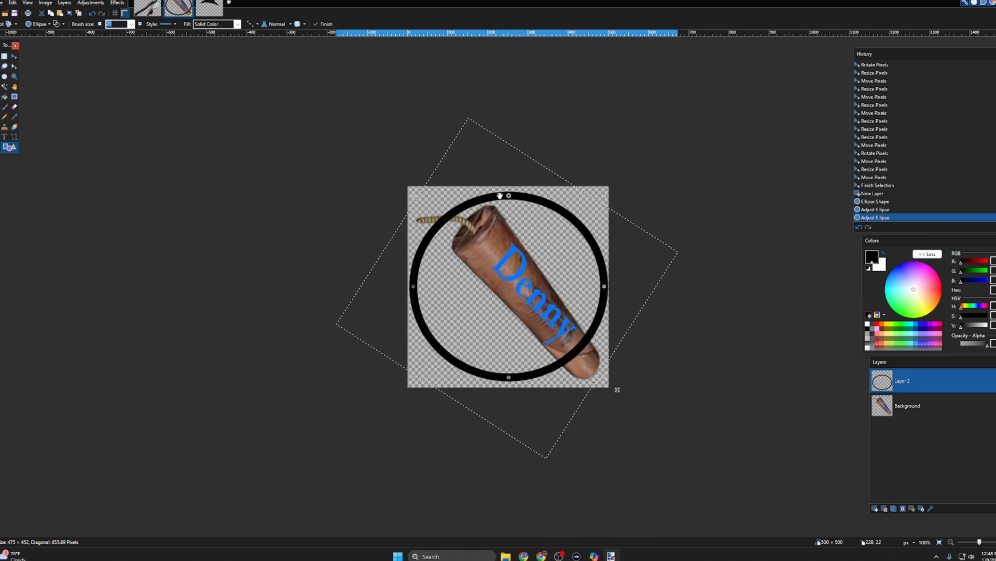
pyautogui.moveTo(500, 192); pyautogui.dragTo(501, 192)
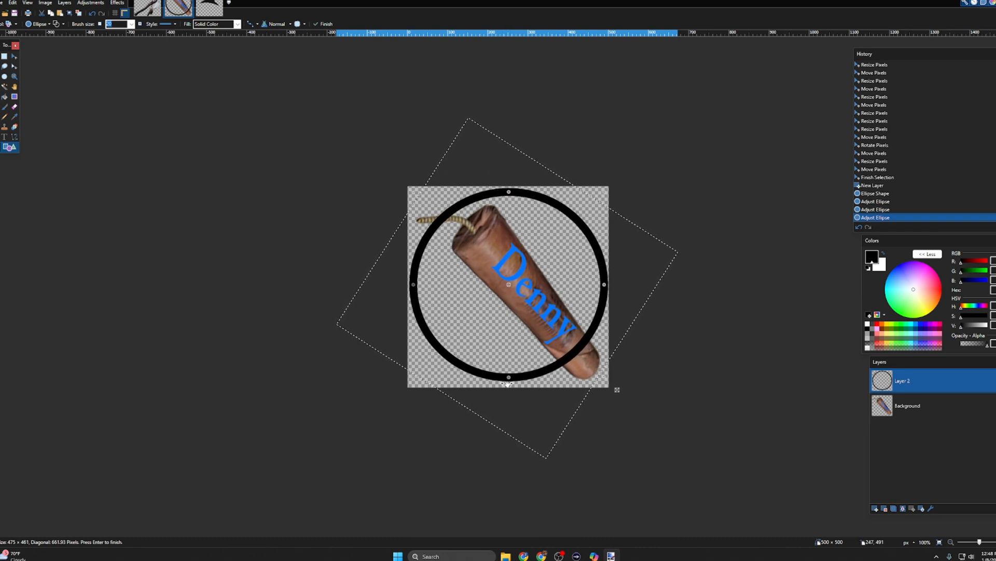
pyautogui.moveTo(509, 378); pyautogui.dragTo(509, 382)
pyautogui.moveTo(414, 287); pyautogui.dragTo(412, 287)
pyautogui.moveTo(509, 193); pyautogui.dragTo(510, 192)
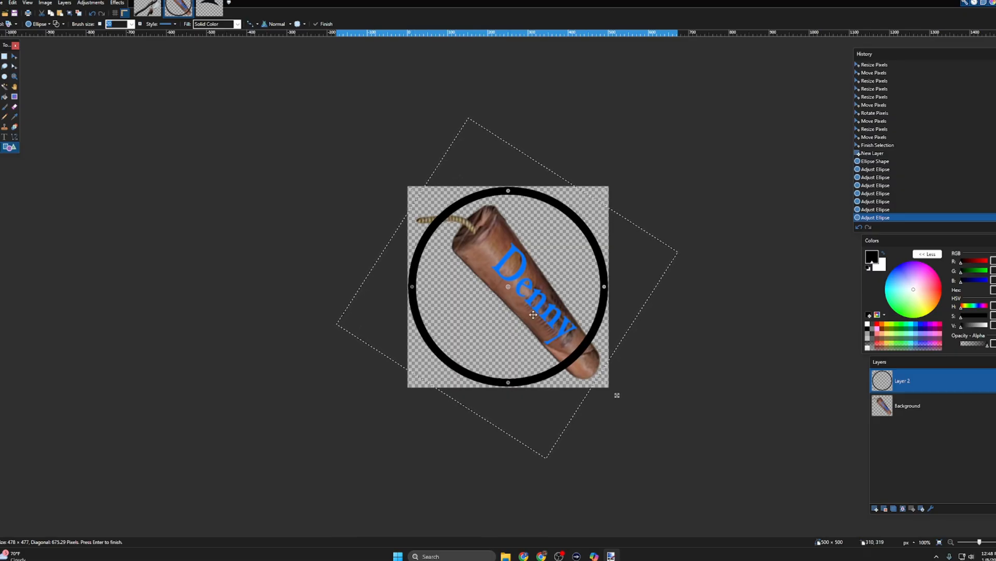
# Fill the black circle with bright green and move the Background layer holding the dynamite above it
pyautogui.click(5, 97)
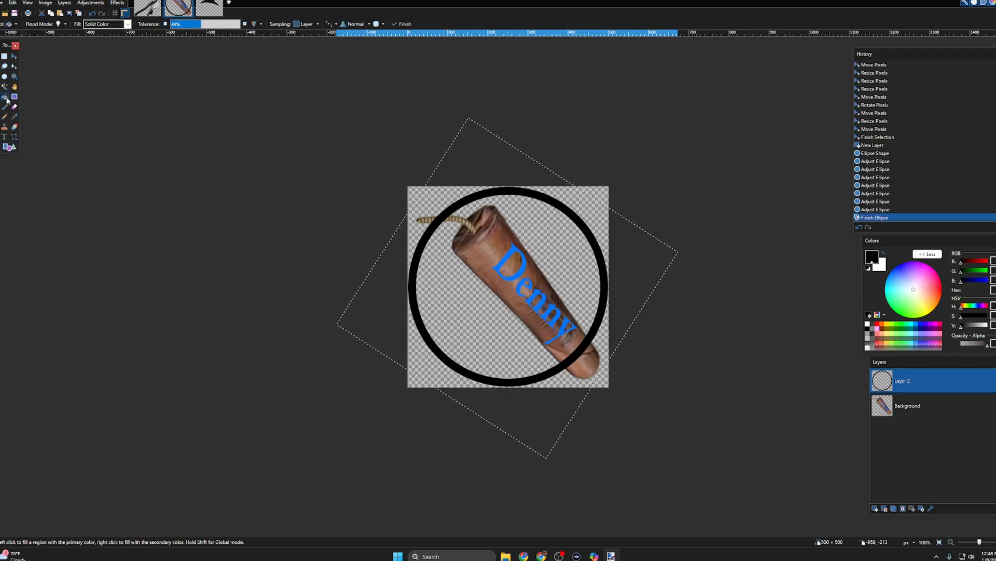
pyautogui.click(903, 312)
pyautogui.click(469, 308)
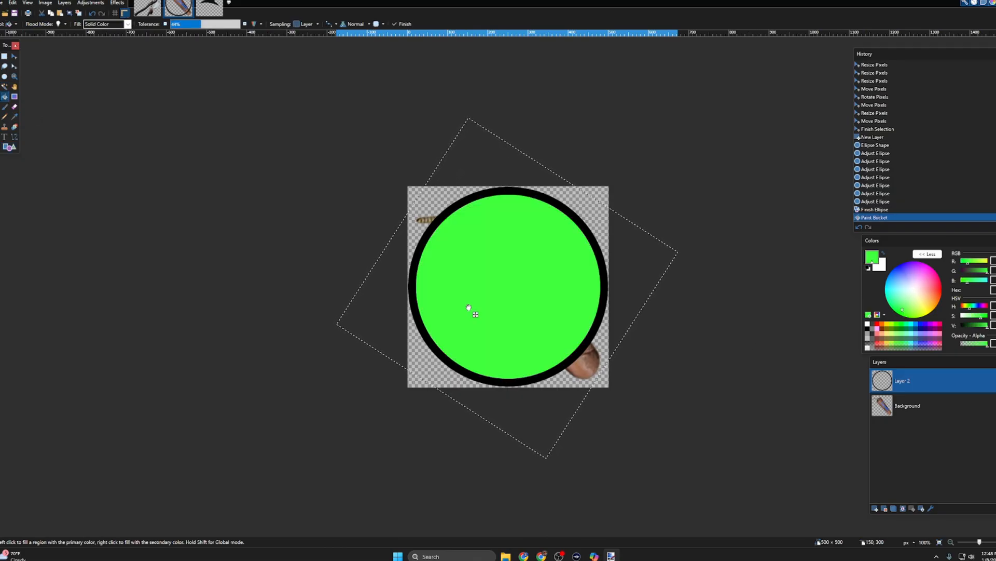
pyautogui.click(892, 414)
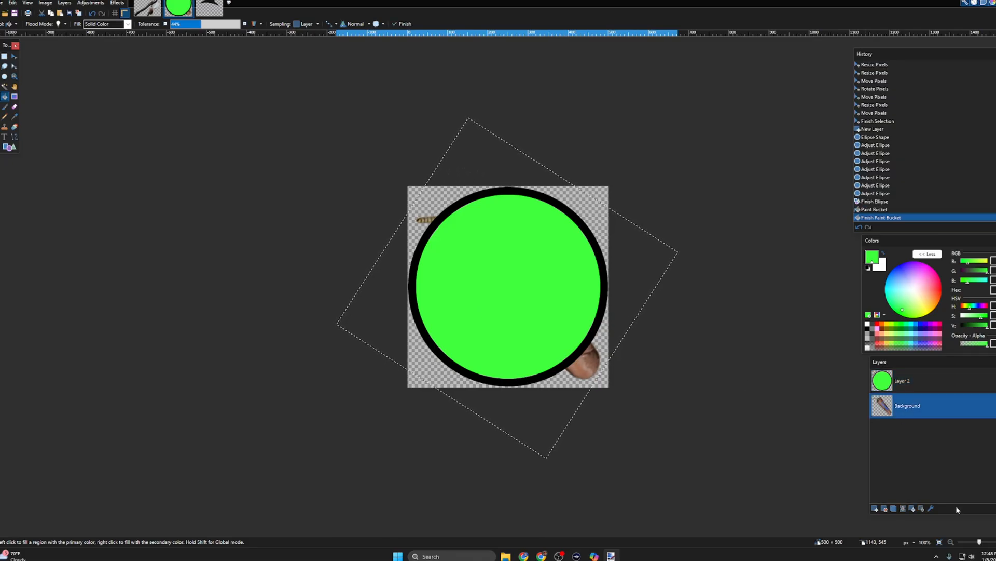
pyautogui.click(912, 508)
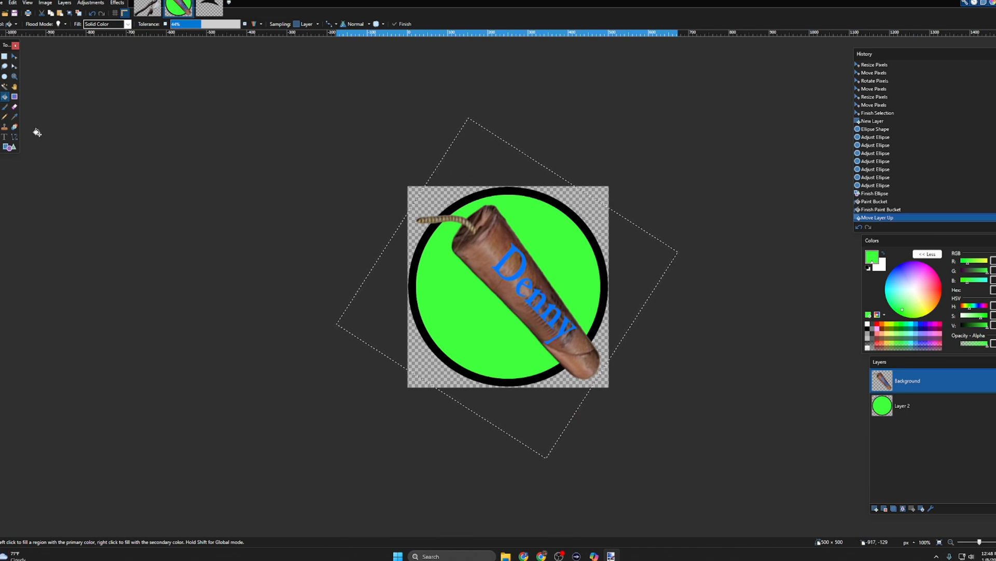
# Shrink the dynamite selection to a bounding size of about 687 × 714 px and position it inside the green circle
pyautogui.click(14, 56)
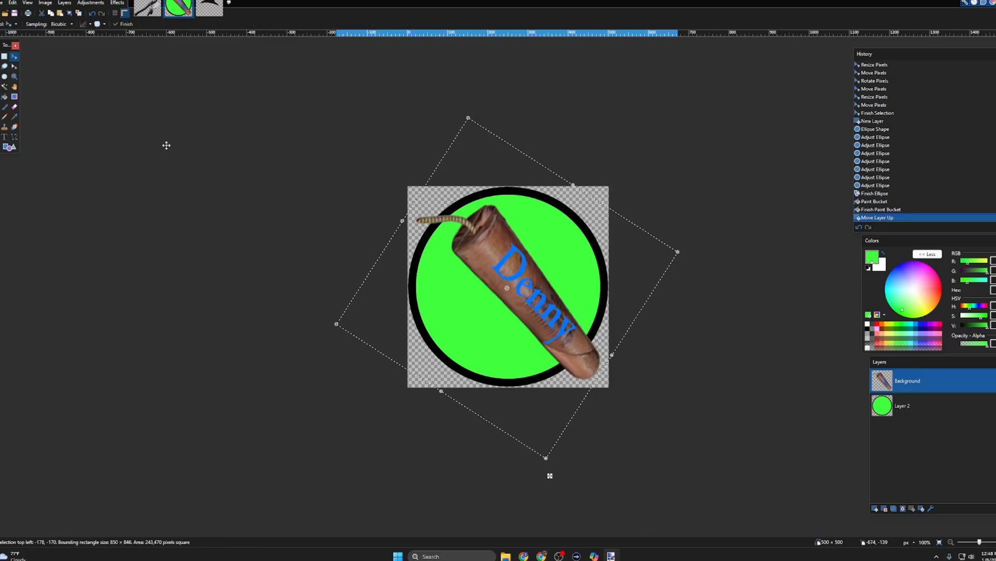
pyautogui.moveTo(544, 465); pyautogui.dragTo(523, 407)
pyautogui.moveTo(525, 310); pyautogui.dragTo(533, 325)
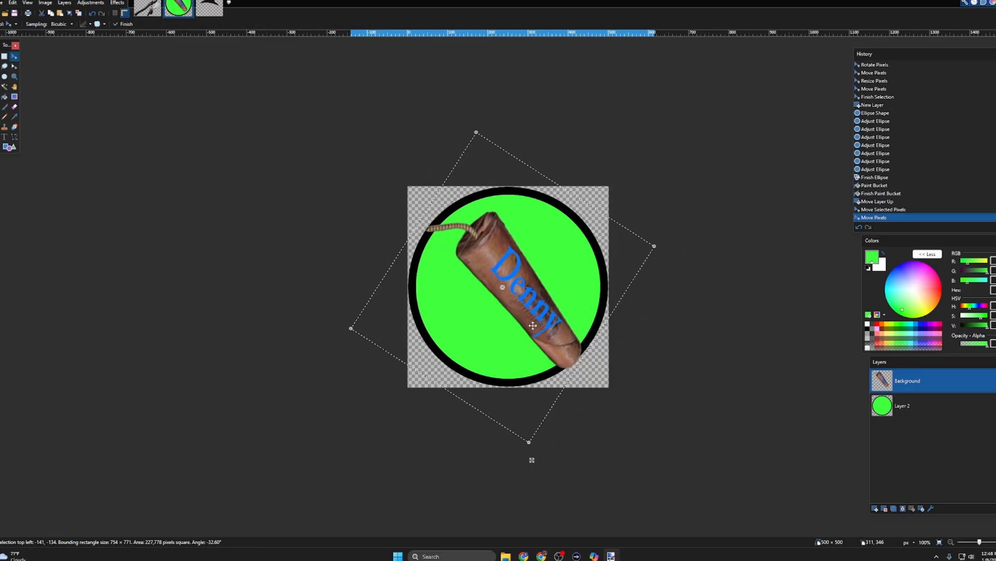
pyautogui.moveTo(529, 444); pyautogui.dragTo(522, 431)
pyautogui.click(511, 325)
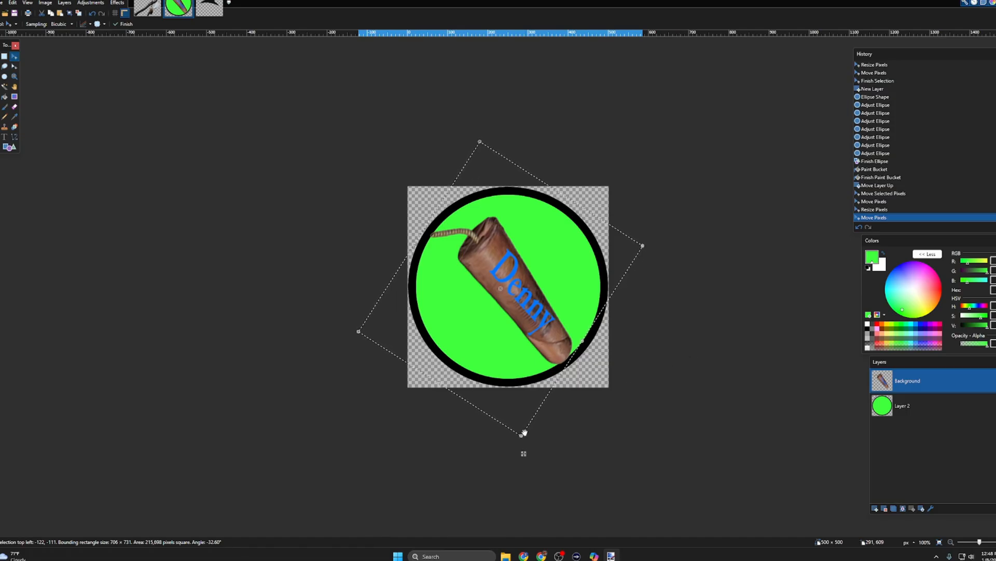
pyautogui.moveTo(519, 436); pyautogui.dragTo(522, 447)
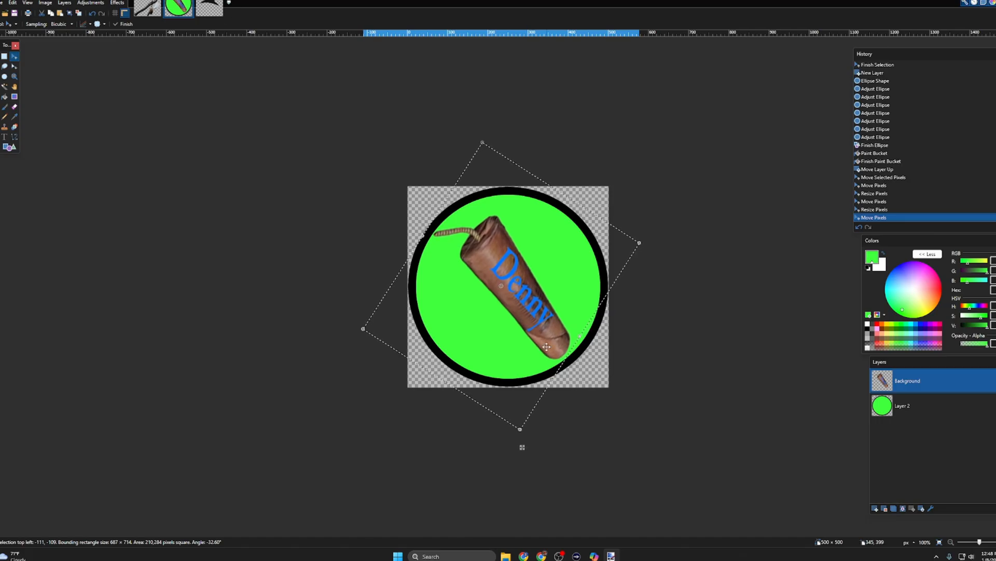
# Save the image as a new Paint.NET file named 1 doeshhndynamite.pdn in New folder
pyautogui.click(2, 2)
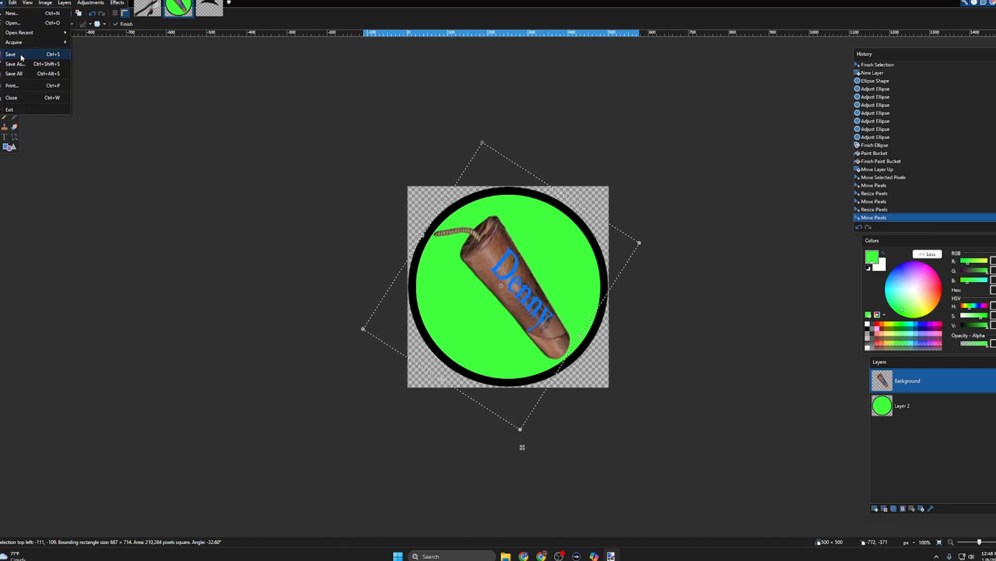
pyautogui.click(15, 63)
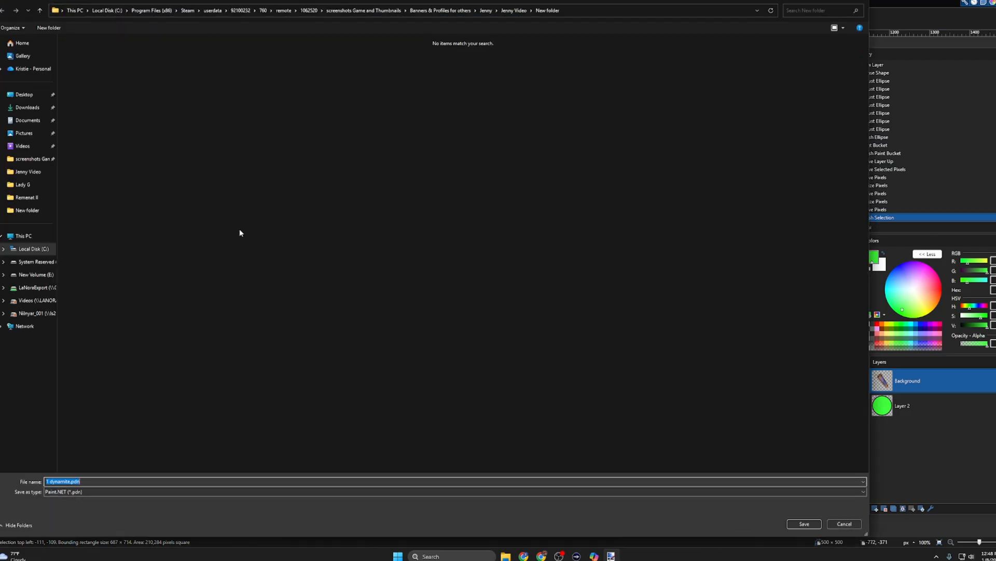
pyautogui.click(51, 480)
pyautogui.write('doeshhn')
pyautogui.click(815, 528)
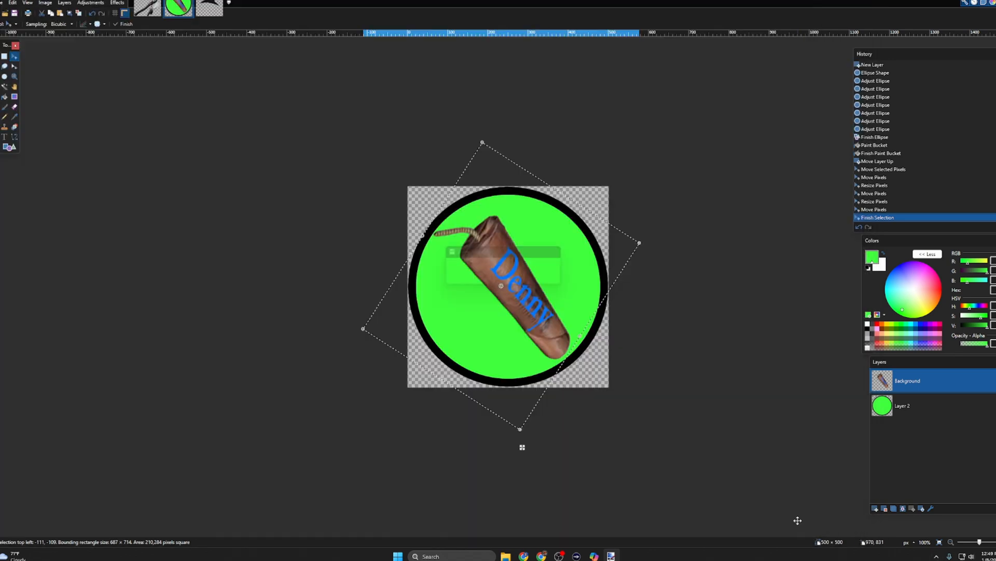
# Switch to YouTube Studio, open the memberships' badges and emoji for editing, and start choosing a replacement emoji image
pyautogui.moveTo(506, 556)
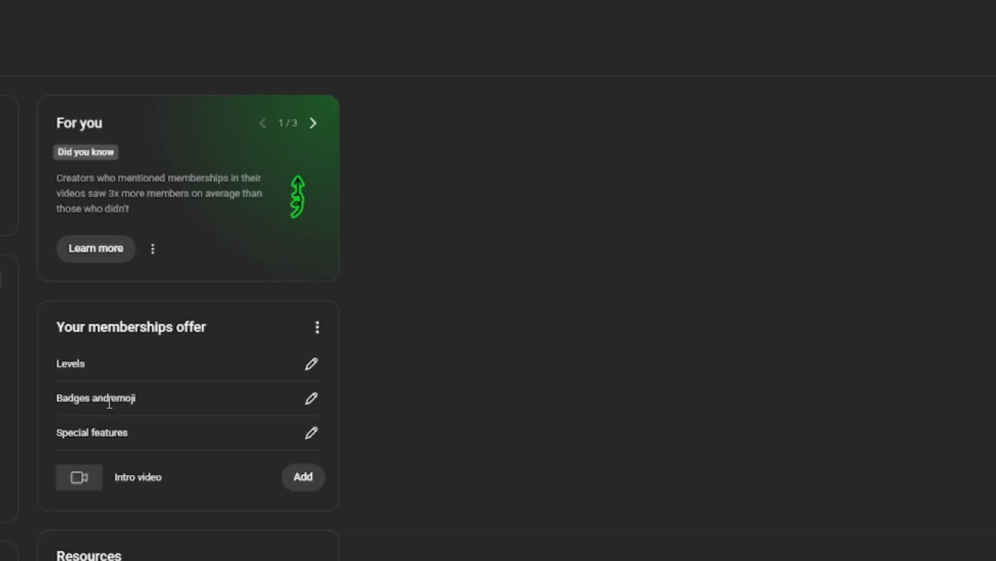
pyautogui.click(312, 410)
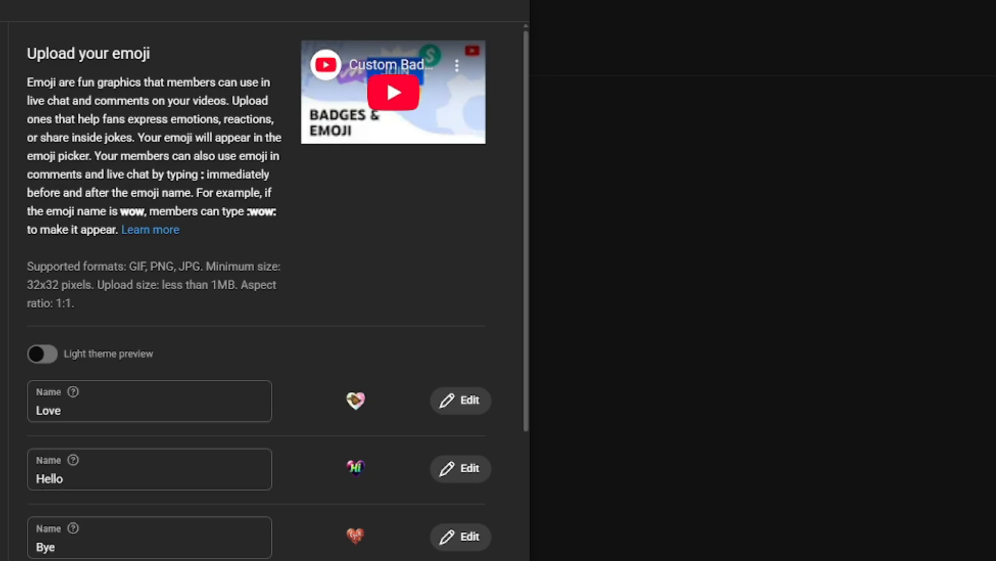
pyautogui.scroll(-5, 346, 491)
pyautogui.click(450, 435)
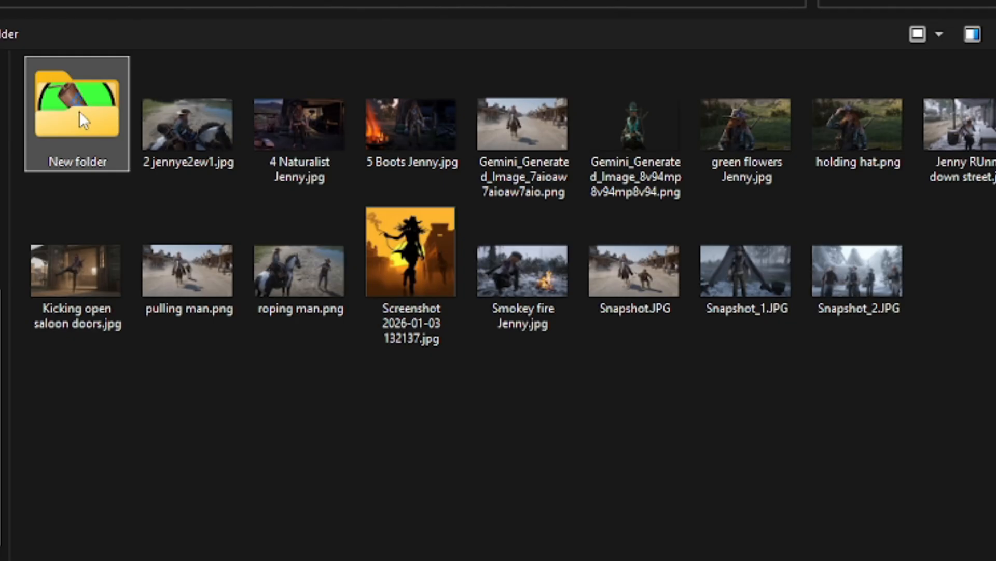
# Open New folder in File Explorer and look at the available actions for 1 doeshhndynamite.pdn
pyautogui.moveTo(67, 121)
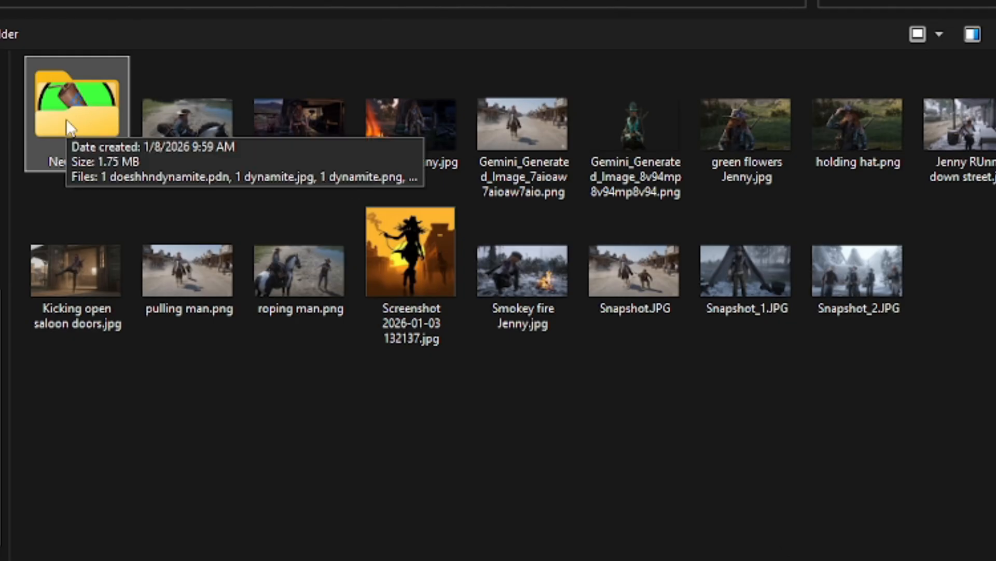
pyautogui.doubleClick(67, 122)
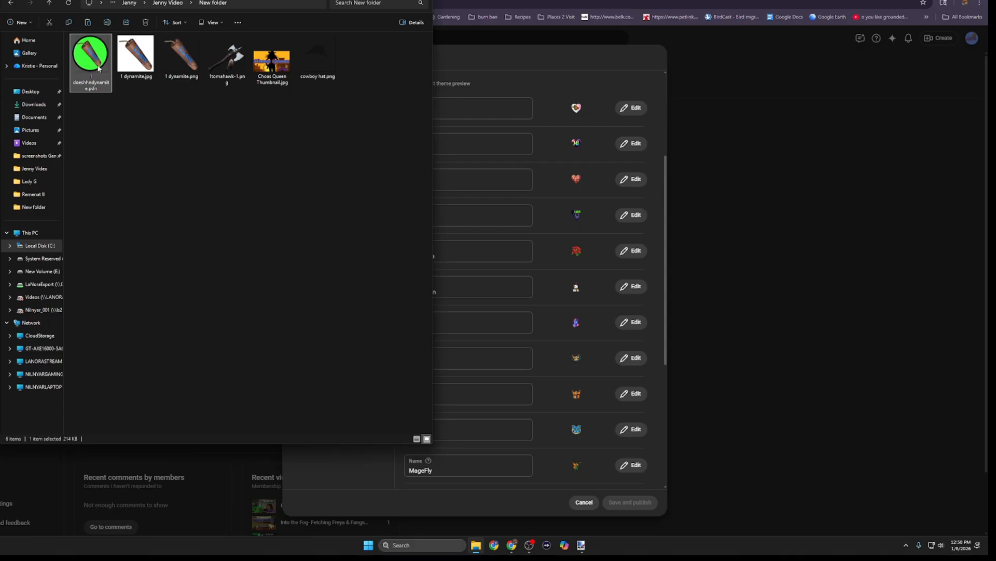
pyautogui.rightClick(92, 66)
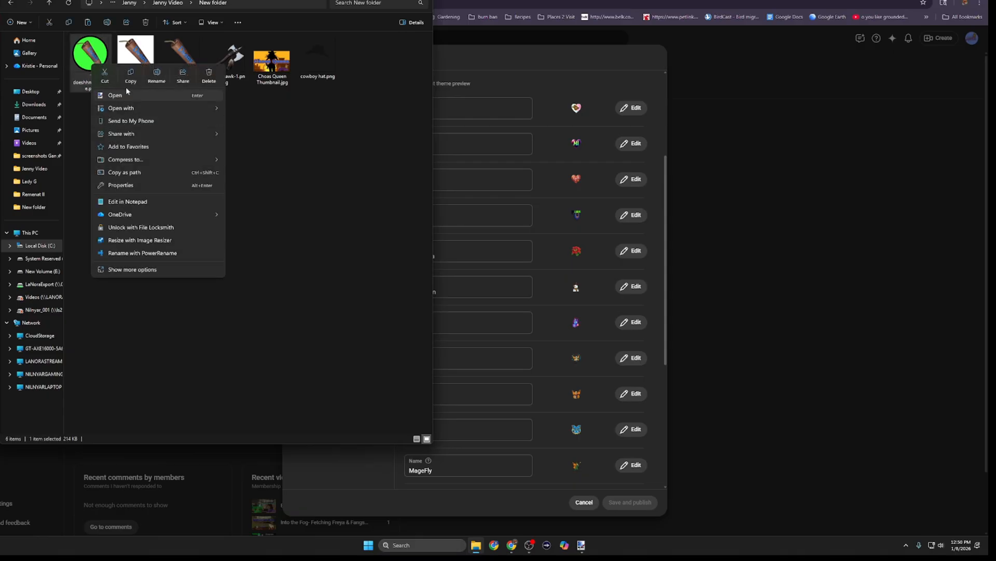
pyautogui.moveTo(122, 108)
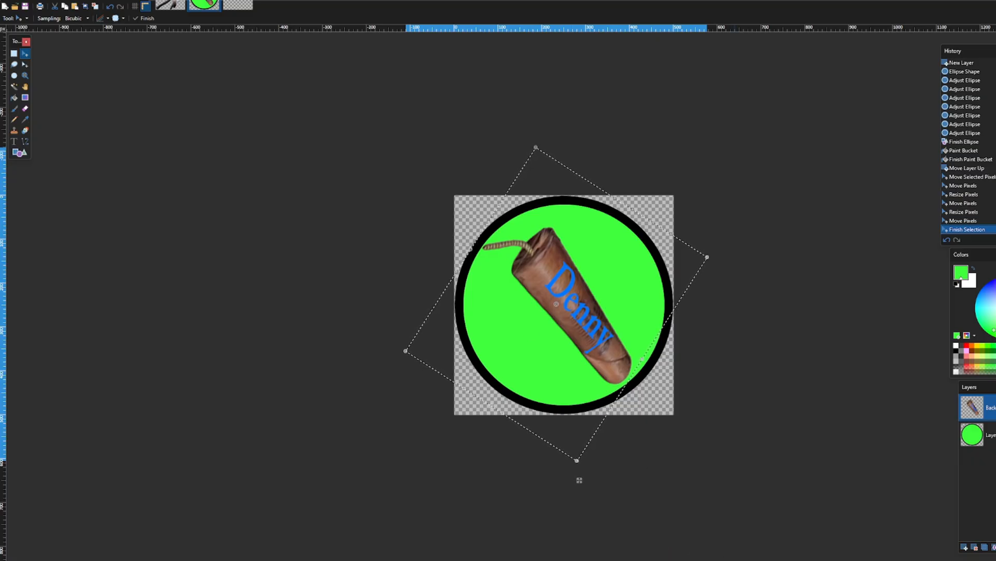
# Switch to Paint.NET and save the emoji as the flattened JPEG 1 doeshhndynamite.jpg
pyautogui.click(6, 6)
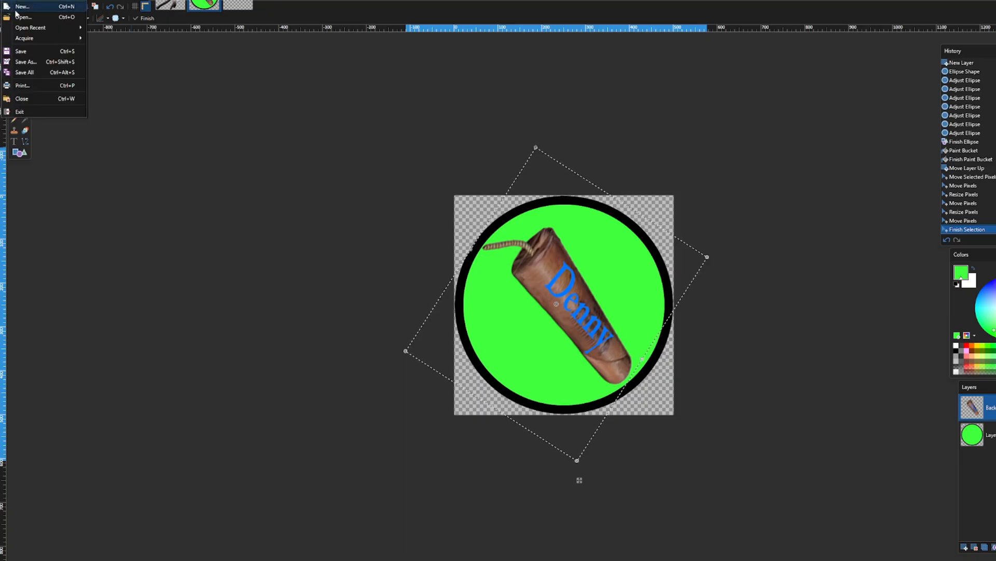
pyautogui.click(26, 62)
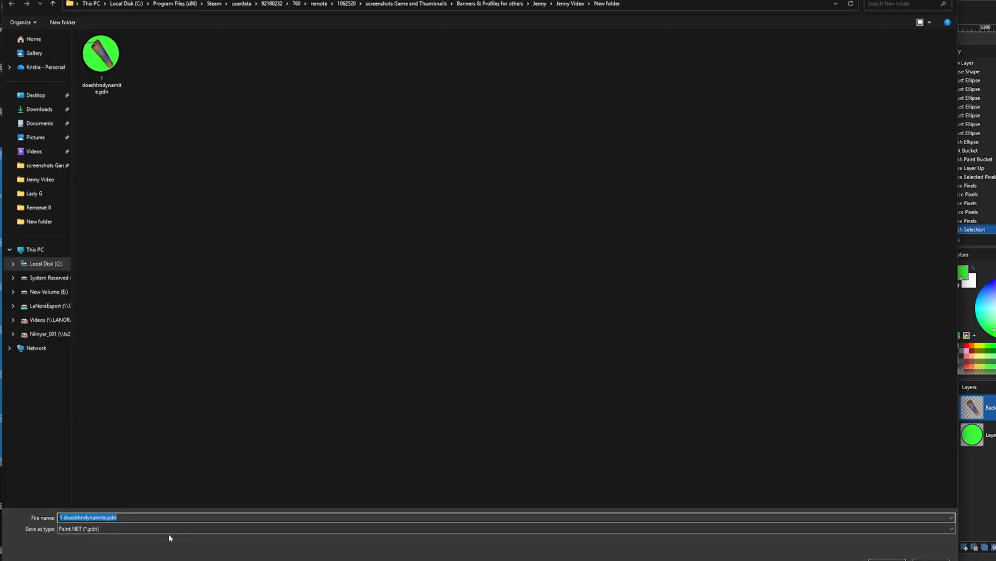
pyautogui.click(110, 529)
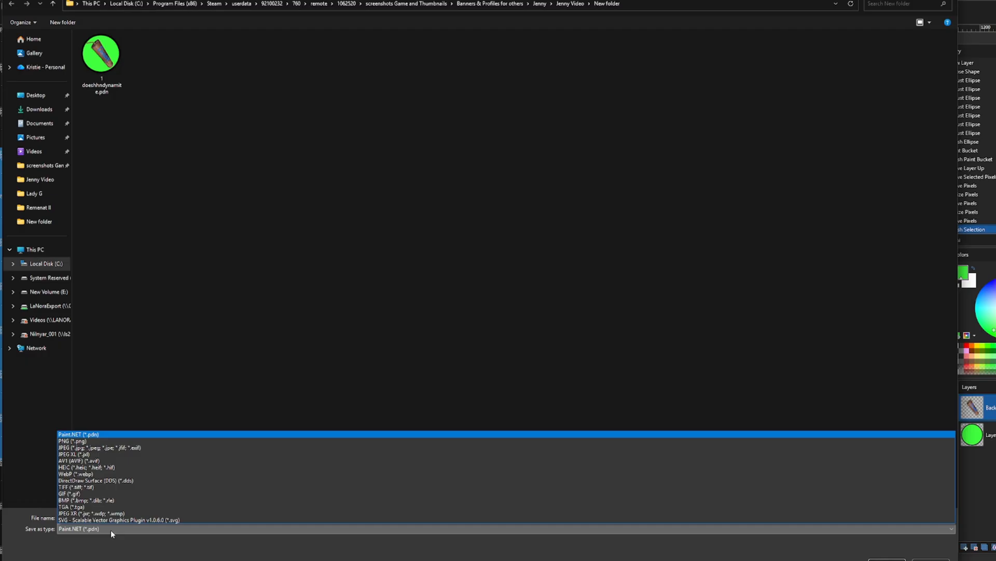
pyautogui.click(75, 447)
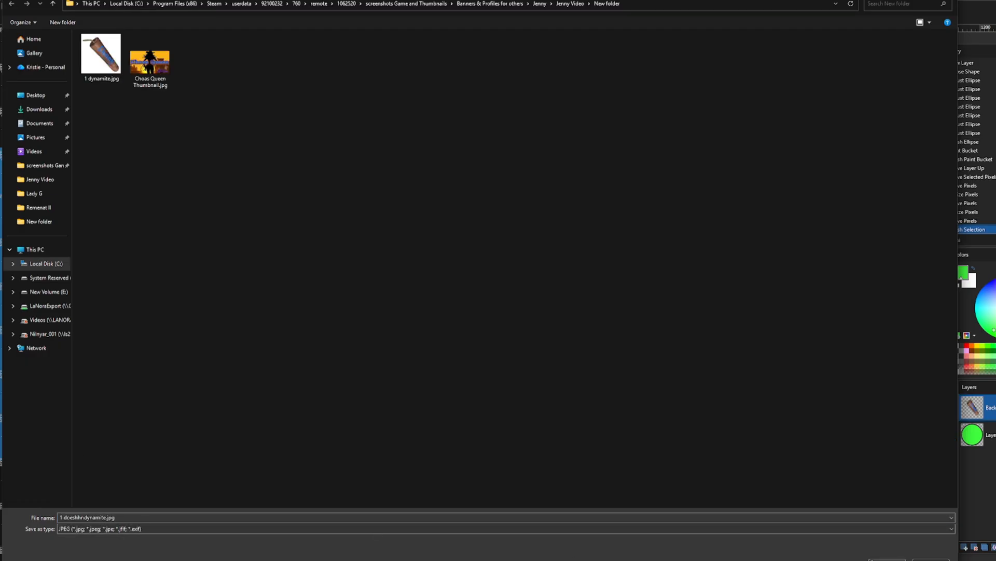
pyautogui.click(883, 559)
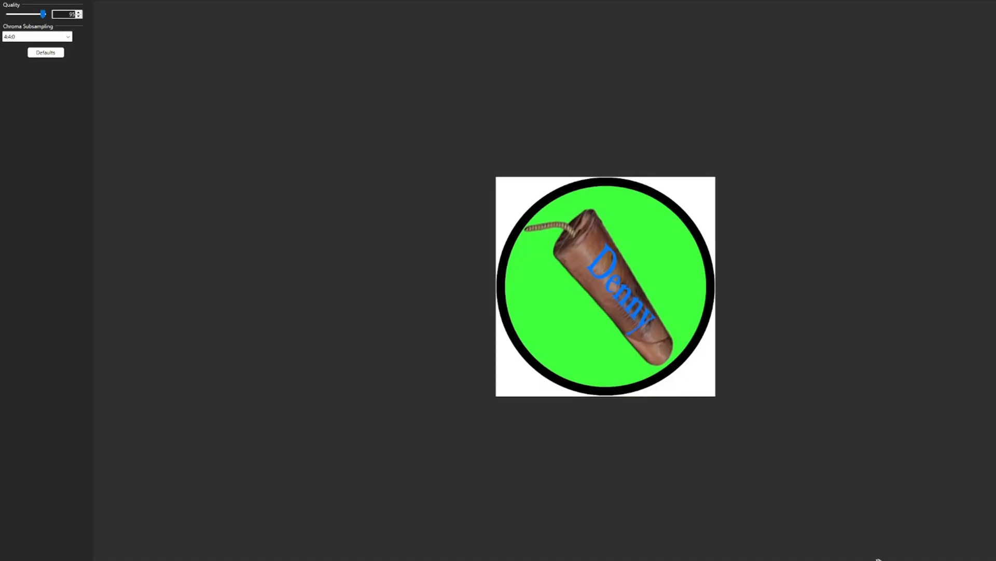
pyautogui.press('Return')
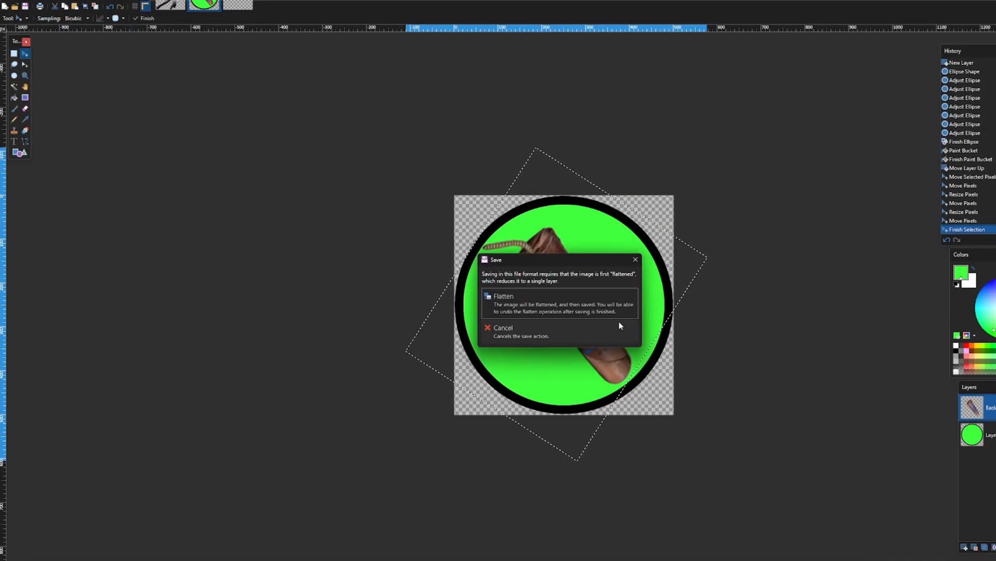
pyautogui.click(556, 301)
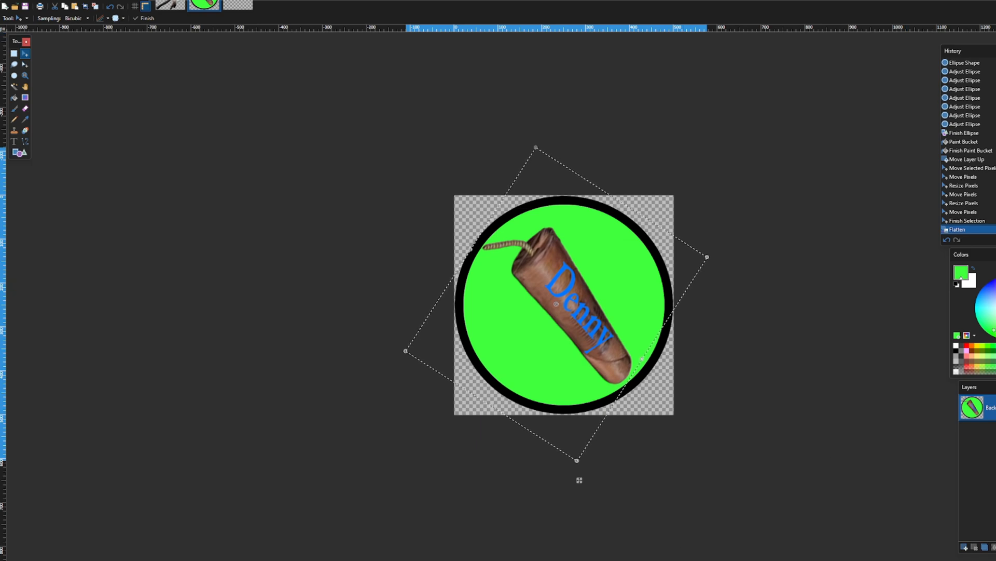
# Return to YouTube Studio, cancel the open file selection, and replace the Snowman emoji's image with 1 doeshhndynamite.jpg
pyautogui.click(600, 553)
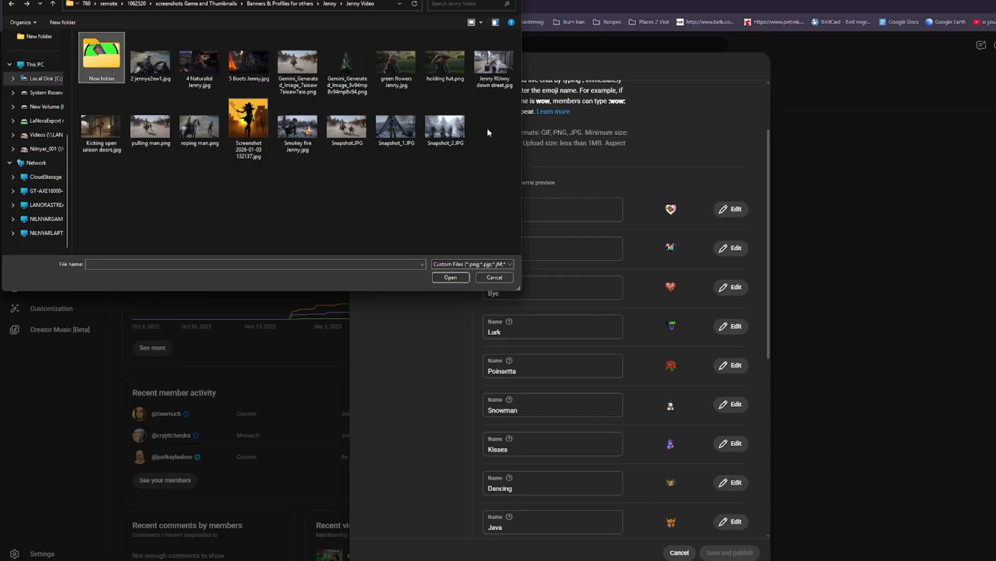
pyautogui.click(486, 279)
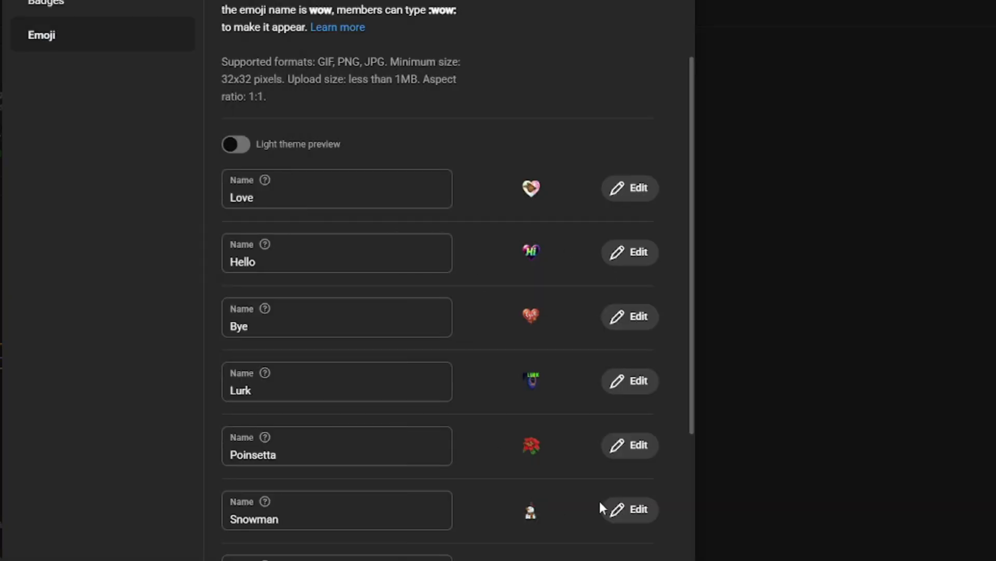
pyautogui.click(635, 513)
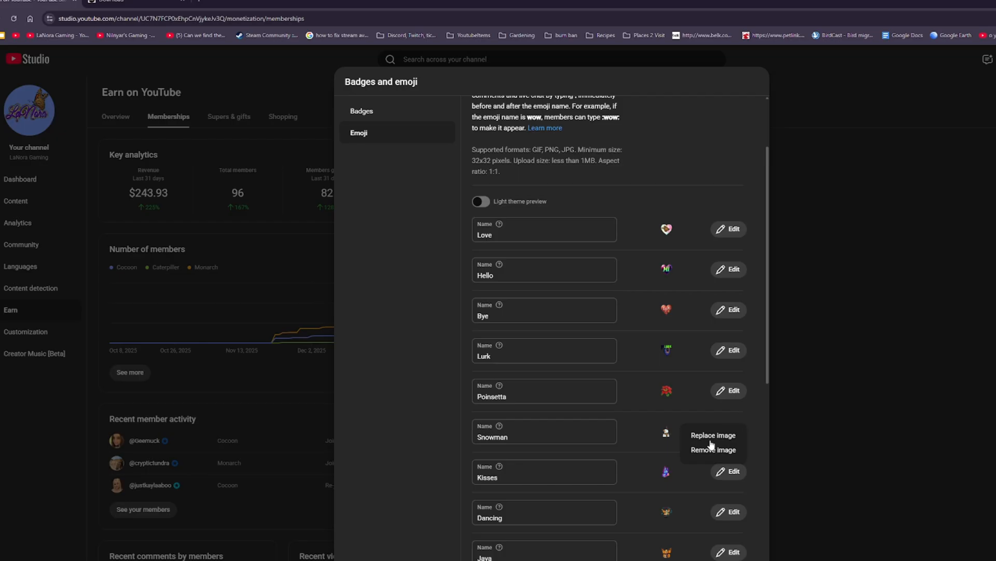
pyautogui.click(621, 516)
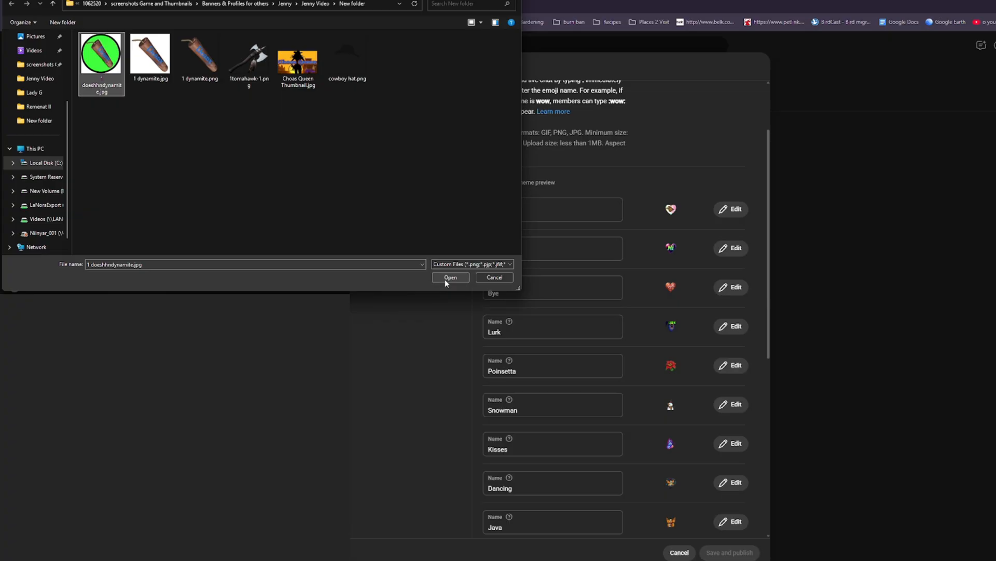
pyautogui.click(445, 279)
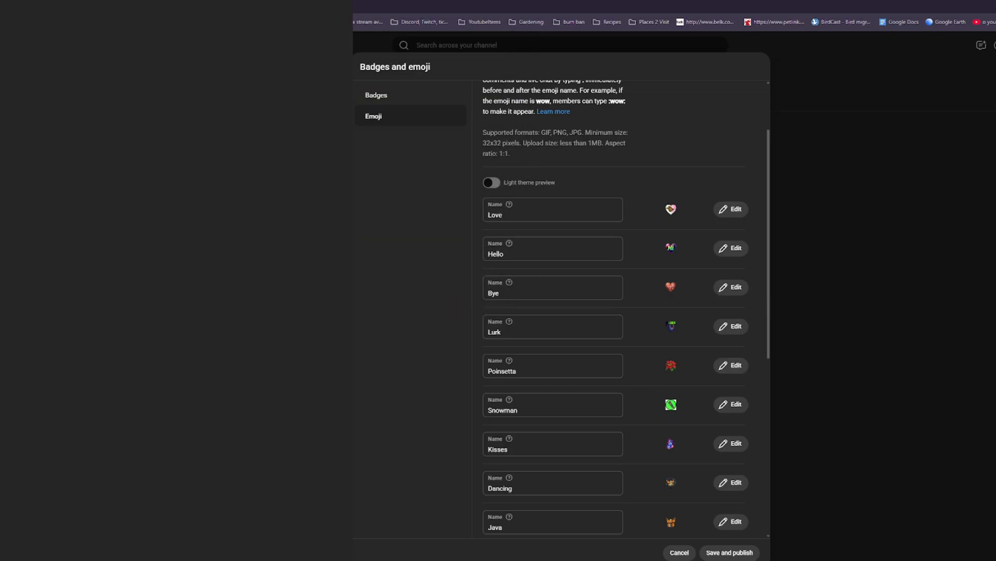
# Switch to Paint.NET and save the flattened emoji as the PNG file 1 doeshhndynamite.png
pyautogui.moveTo(677, 560)
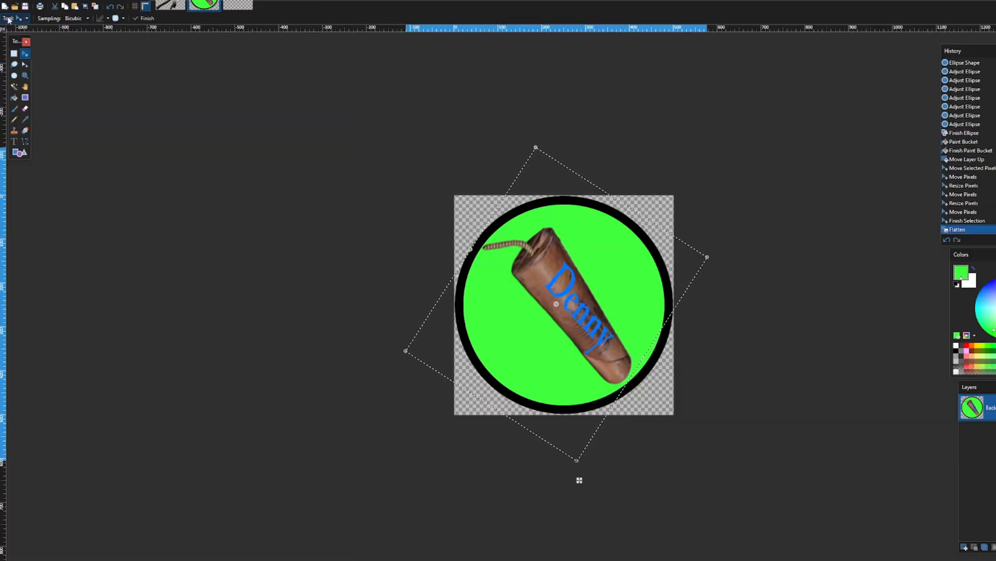
pyautogui.click(5, 6)
pyautogui.moveTo(21, 30)
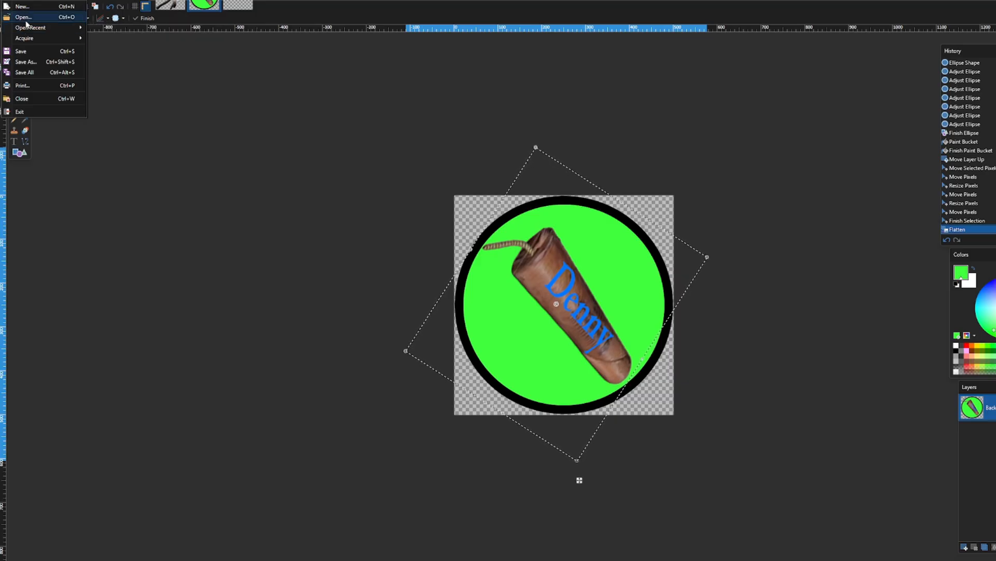
pyautogui.click(40, 61)
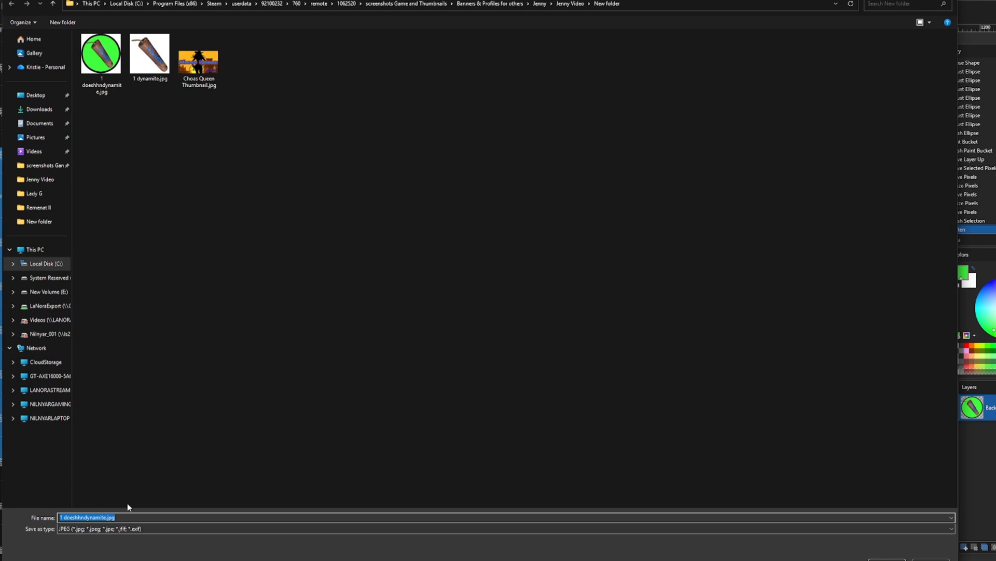
pyautogui.click(151, 529)
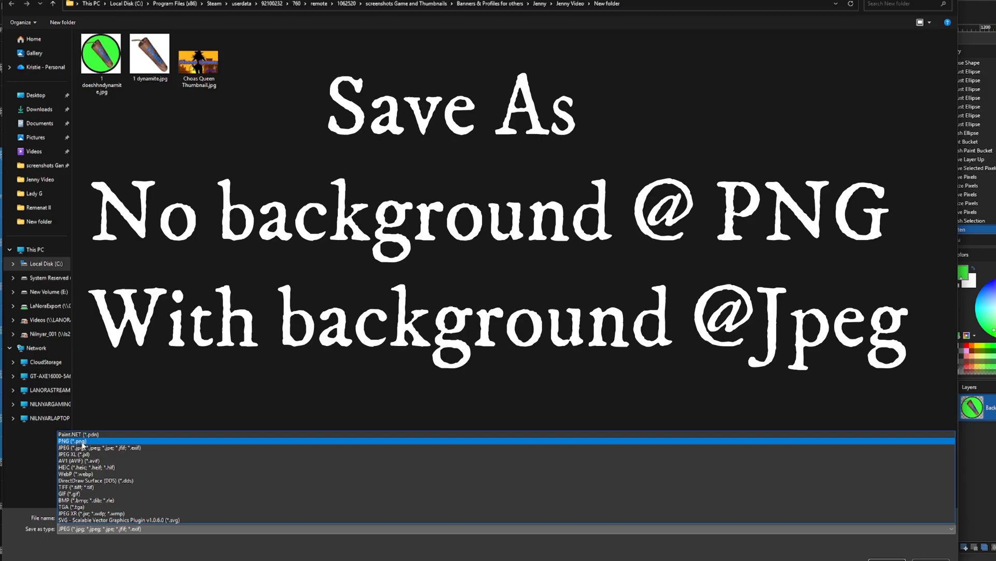
pyautogui.click(82, 441)
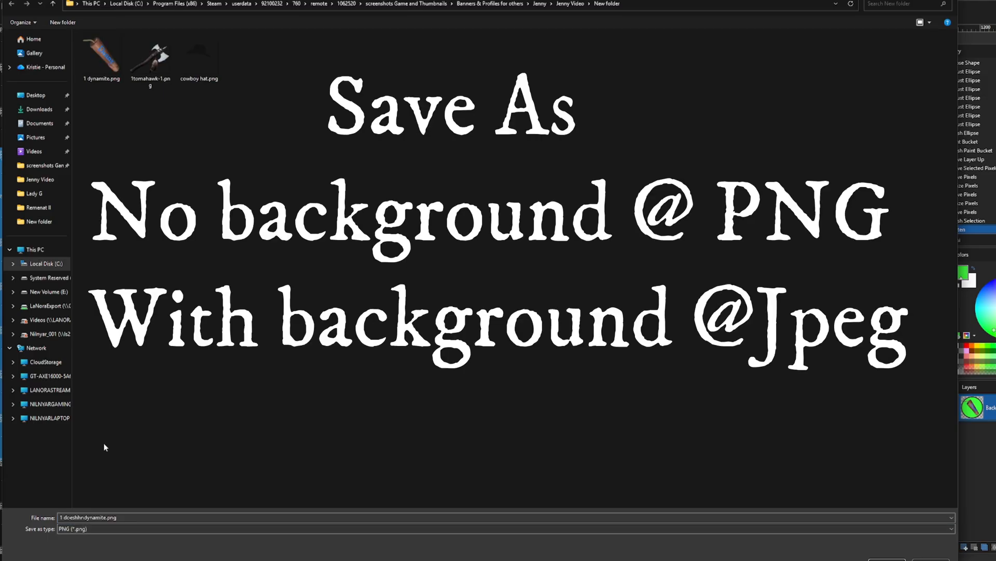
pyautogui.click(886, 559)
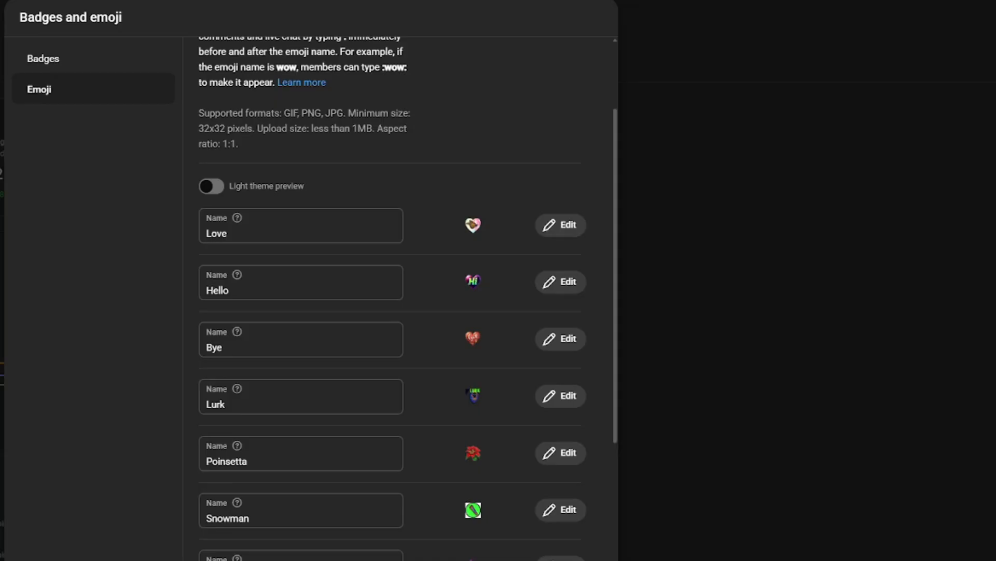
# In YouTube Studio, try 1 doeshhndynamite.png as the Snowman emoji's image, and discard the emoji changes
pyautogui.click(563, 514)
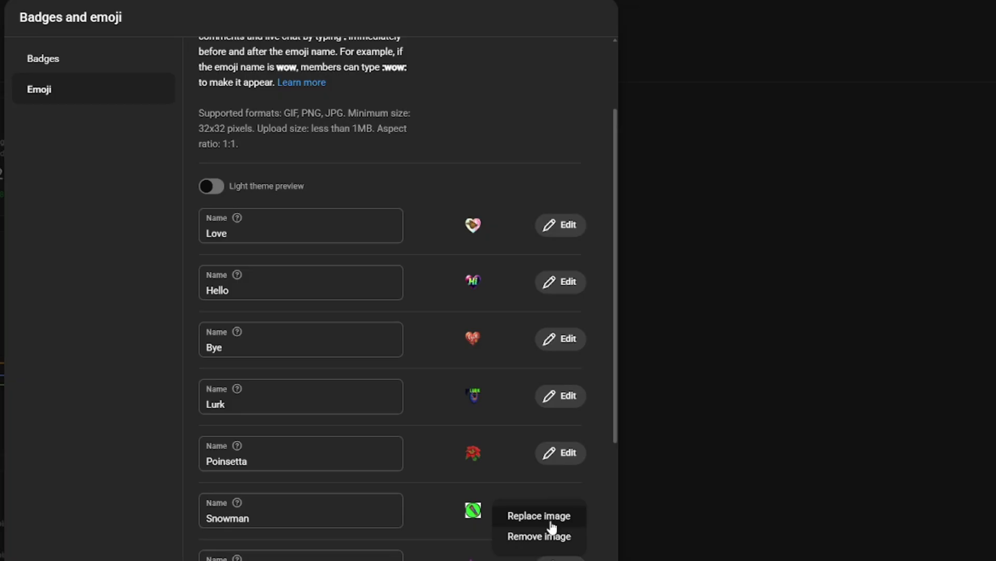
pyautogui.click(555, 518)
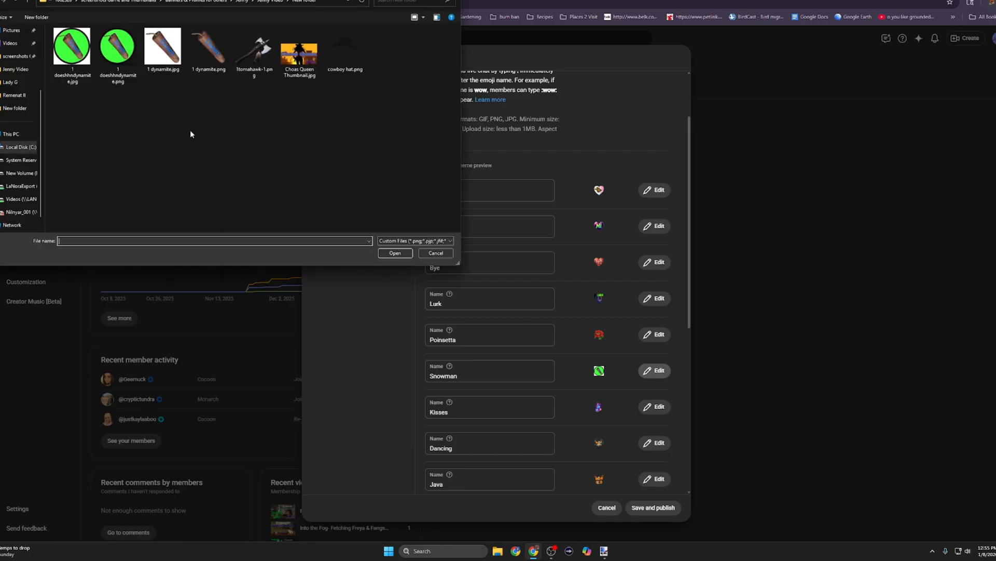
pyautogui.click(115, 49)
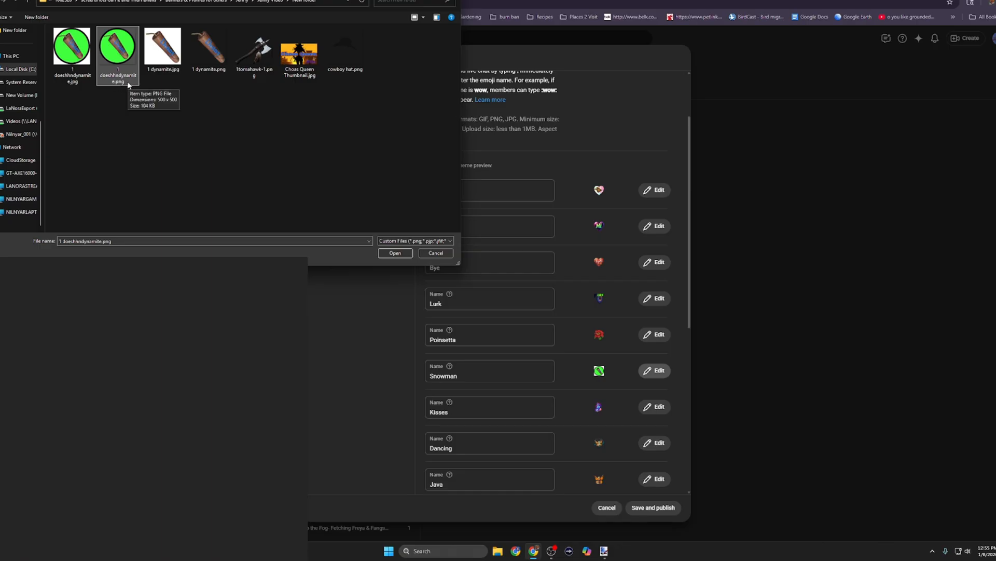
pyautogui.click(392, 258)
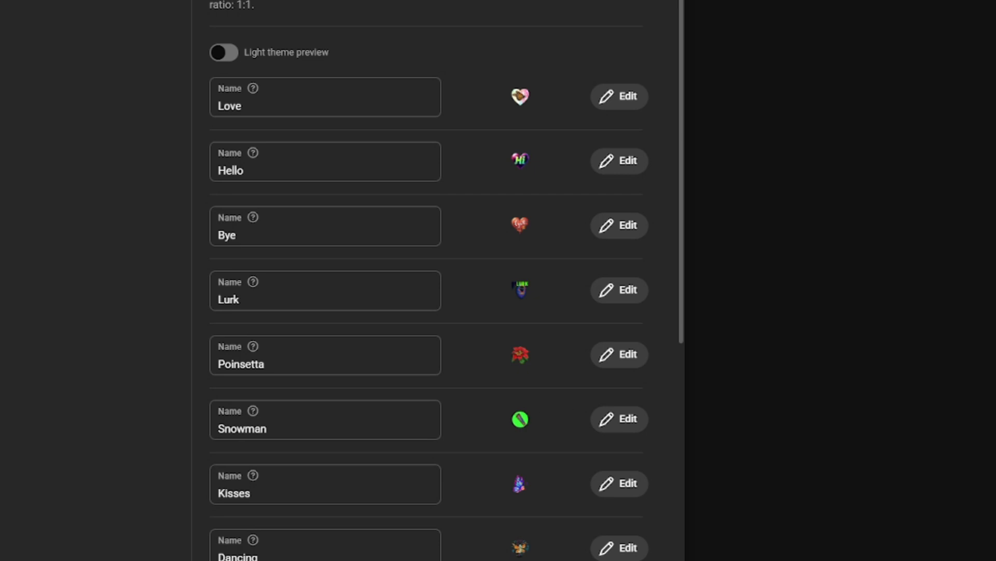
pyautogui.press('Escape')
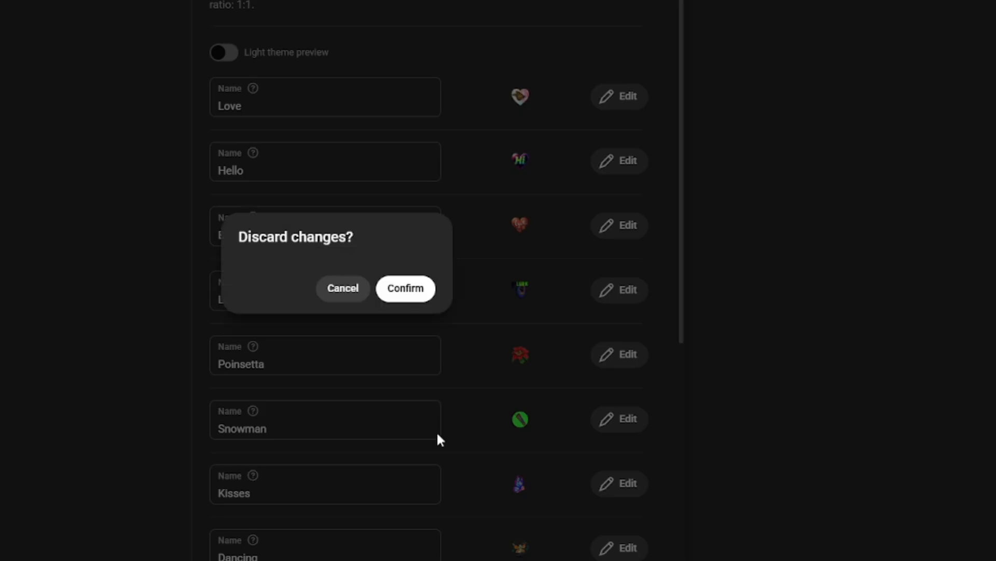
pyautogui.click(404, 288)
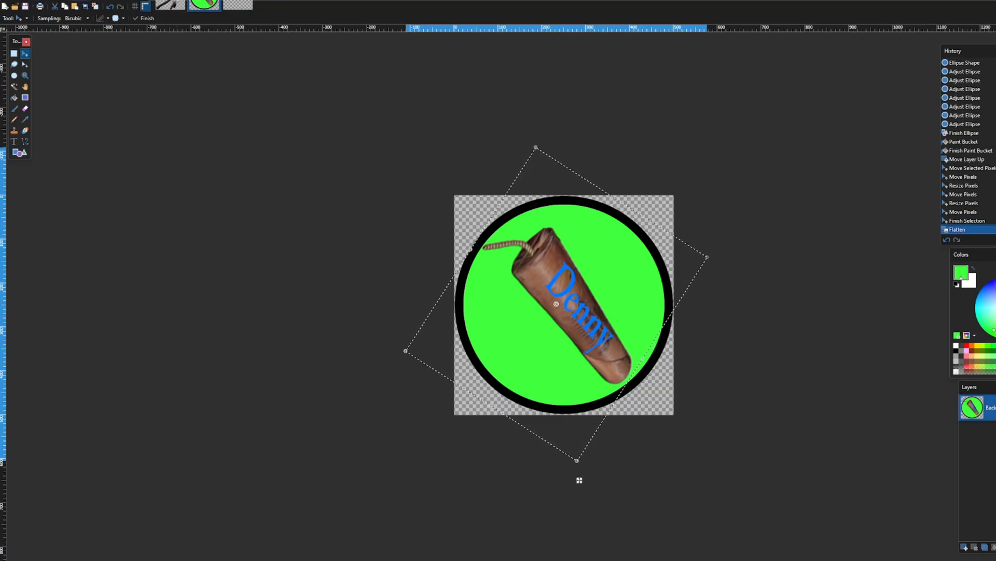
# Return to Paint.NET and open the canvas size settings for the flattened dynamite emoji
pyautogui.click(58, 2)
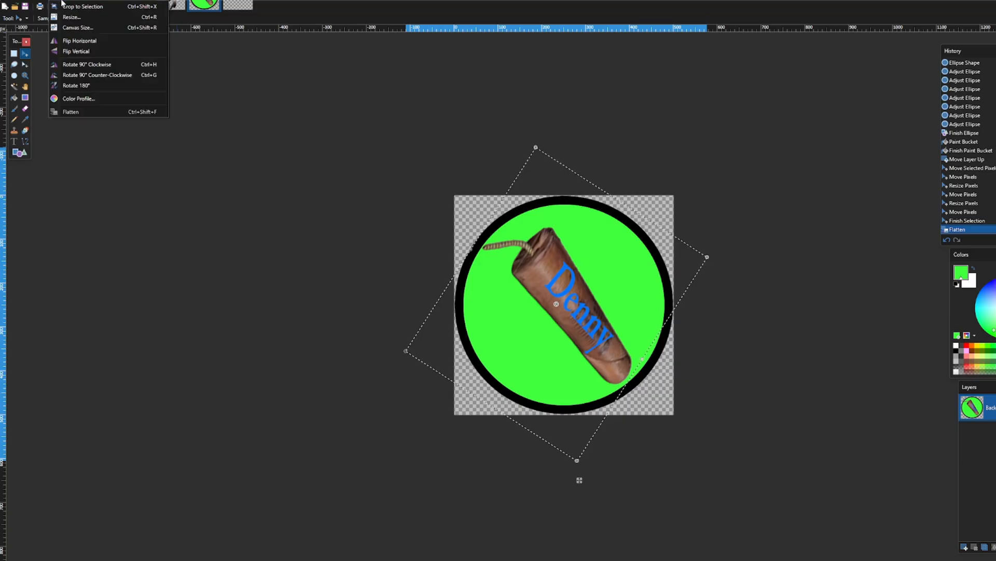
pyautogui.click(73, 28)
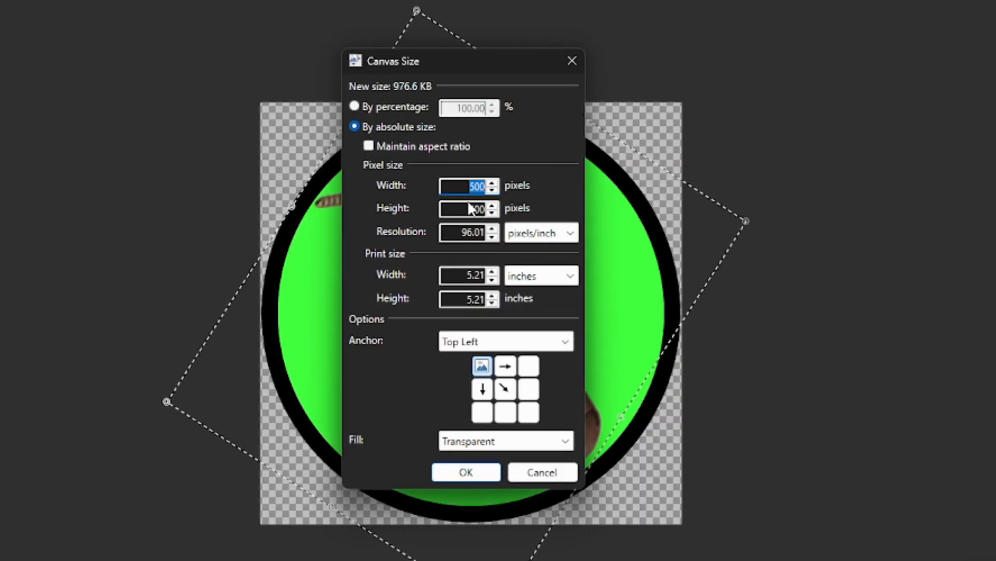